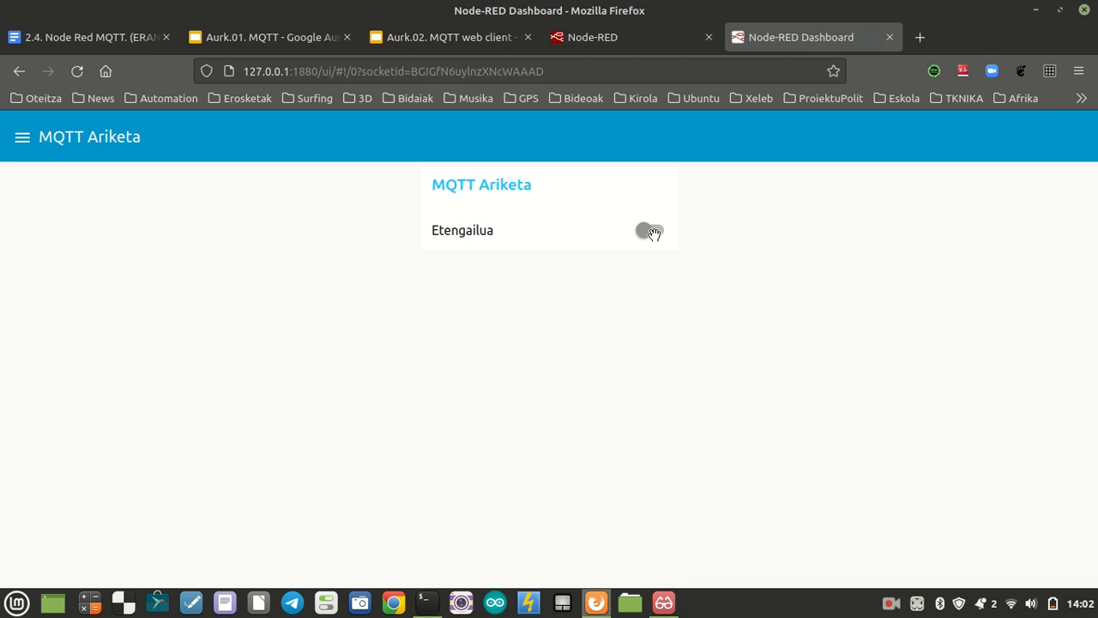
# Test the Etengailua switch on the dashboard by toggling it, and return to the Node-RED flow to check its status
pyautogui.click(653, 233)
pyautogui.click(654, 233)
pyautogui.click(654, 233)
pyautogui.click(618, 36)
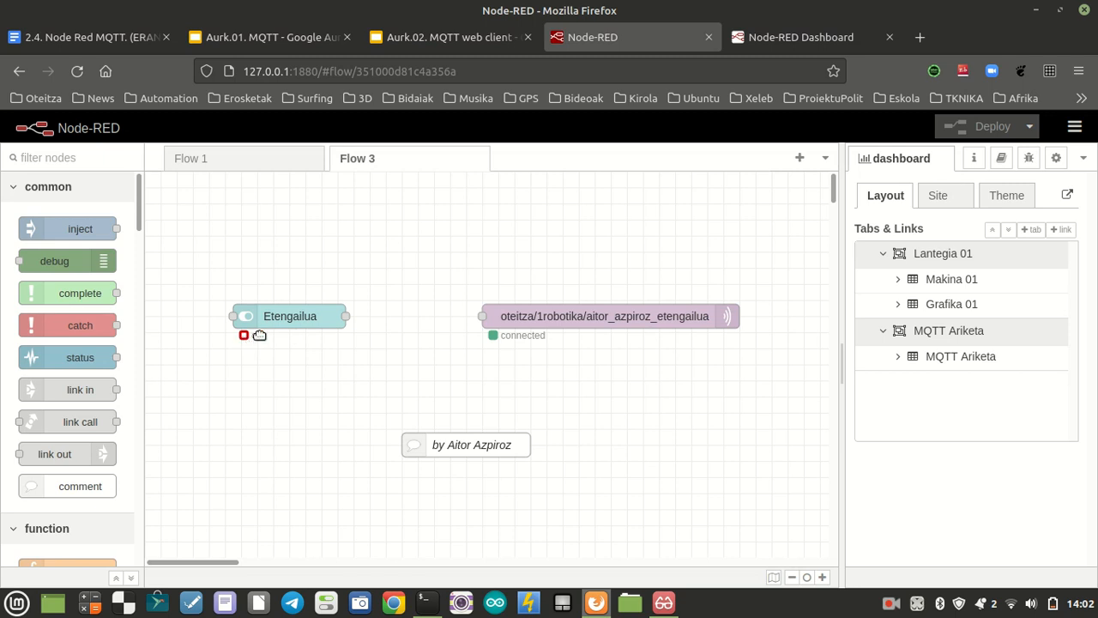
pyautogui.scroll(-5, 79, 397)
pyautogui.scroll(-3, 79, 397)
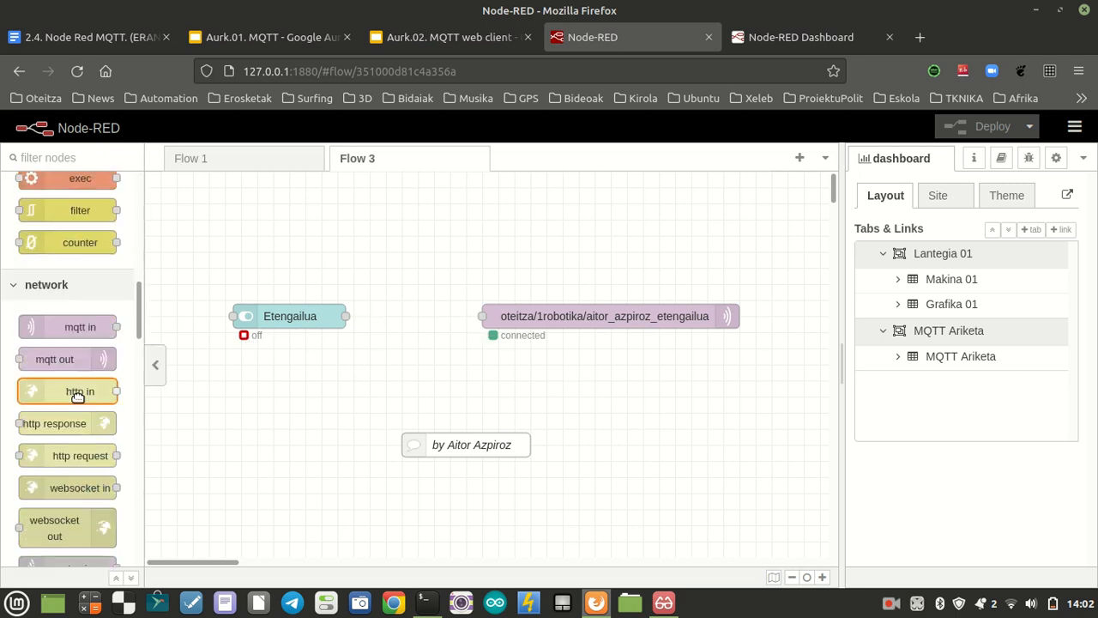
pyautogui.moveTo(57, 359); pyautogui.dragTo(456, 380)
pyautogui.press('Delete')
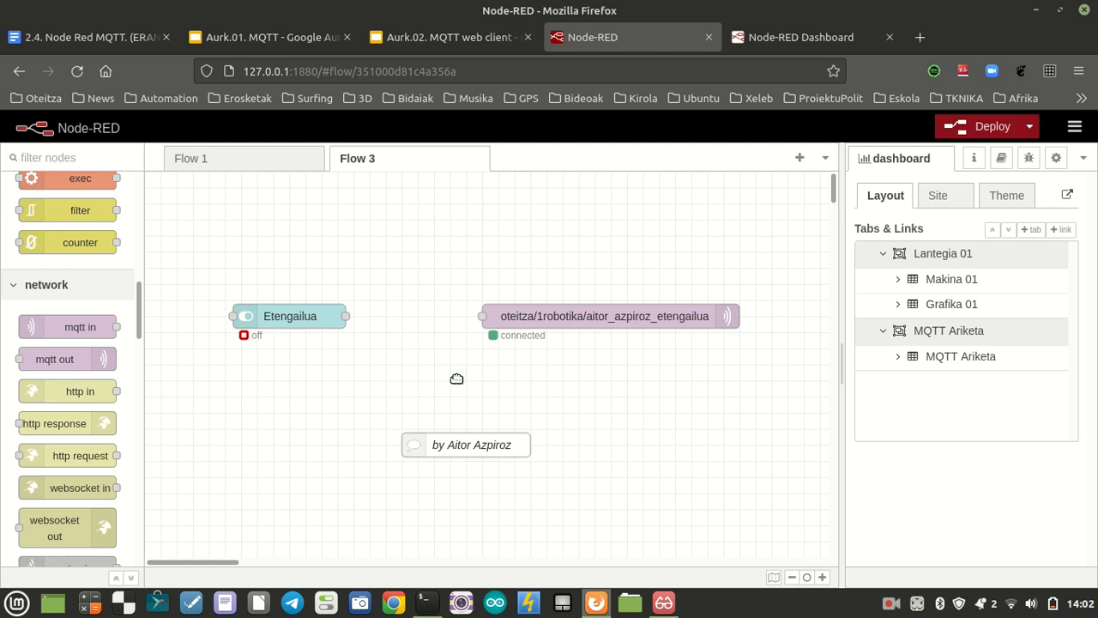
# Check the mqtt out node's HIVE MQ broker server and port against the assignment document, and close the broker settings
pyautogui.doubleClick(541, 315)
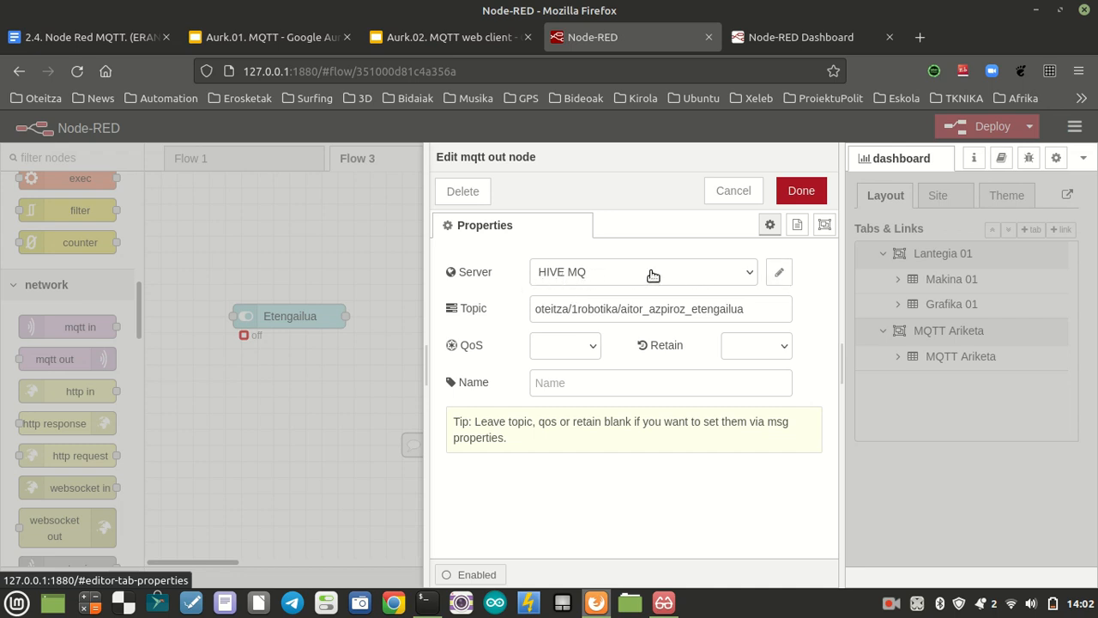
pyautogui.click(781, 276)
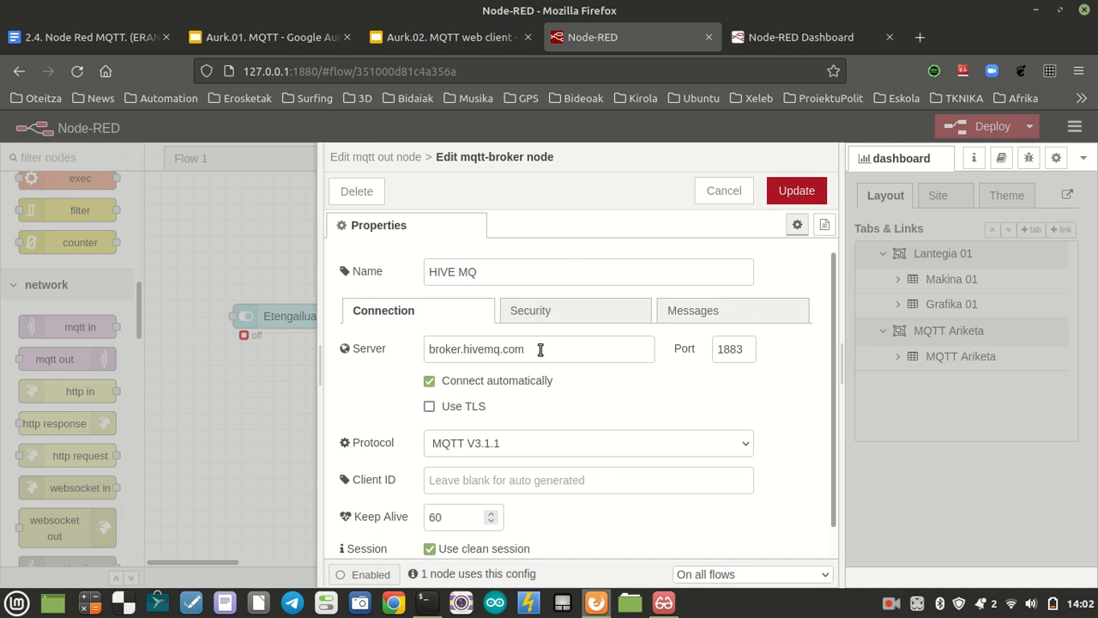
pyautogui.moveTo(540, 349); pyautogui.dragTo(395, 339)
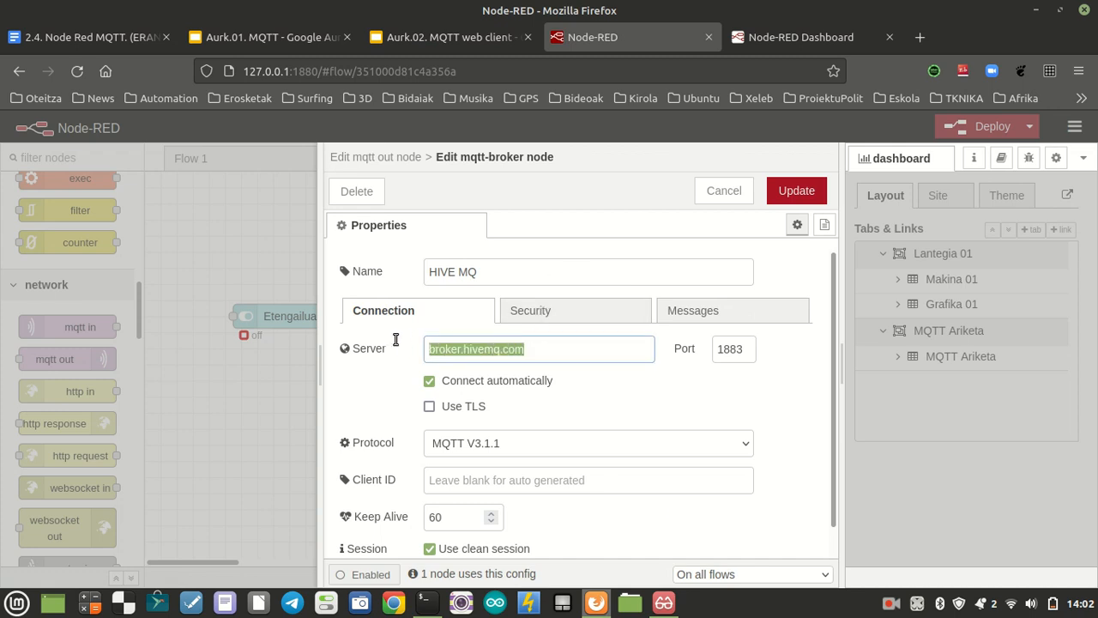
pyautogui.click(478, 354)
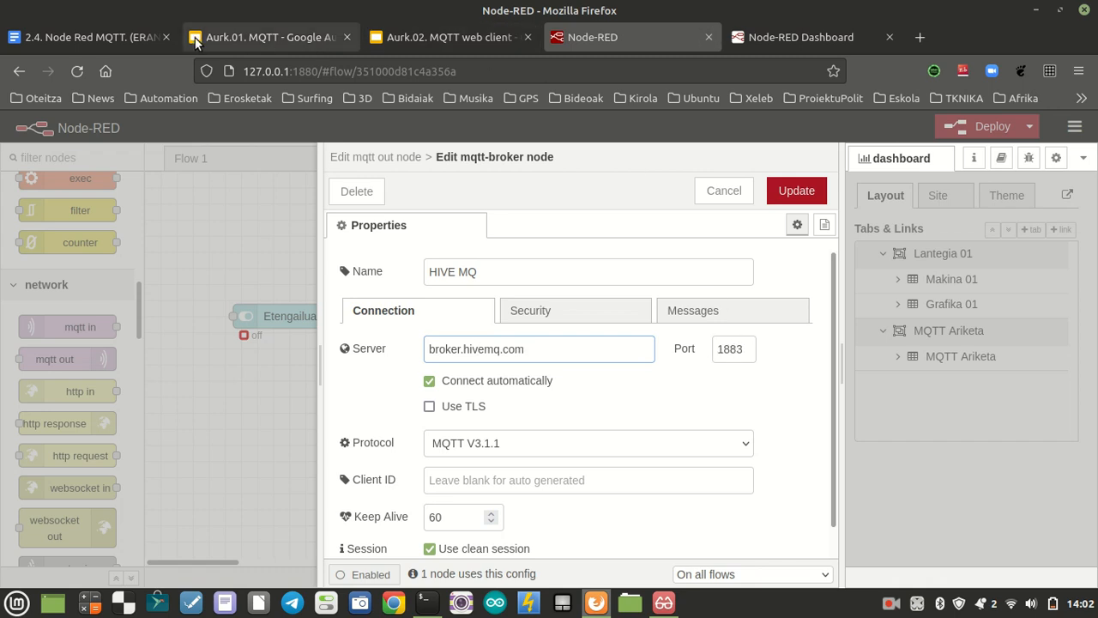
pyautogui.click(98, 37)
pyautogui.scroll(8, 475, 321)
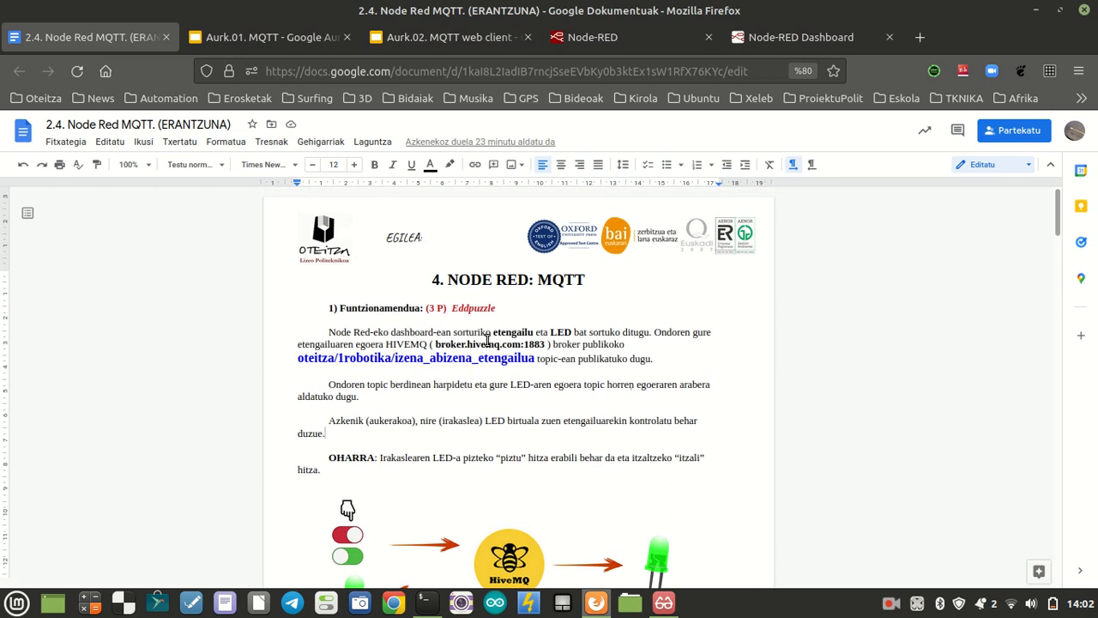
pyautogui.click(644, 33)
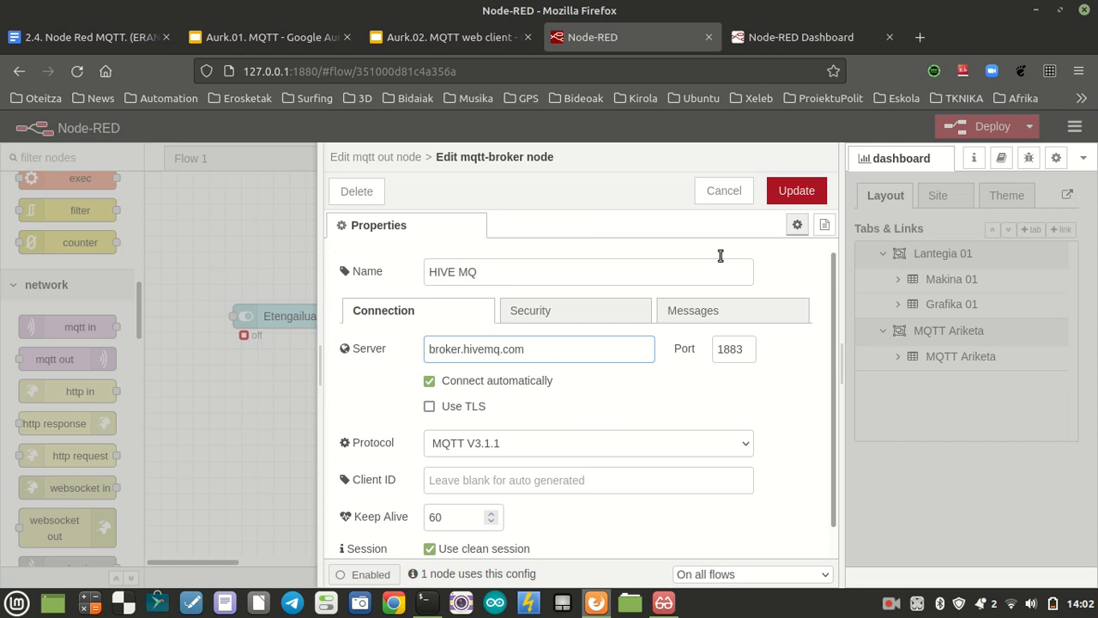
pyautogui.click(791, 193)
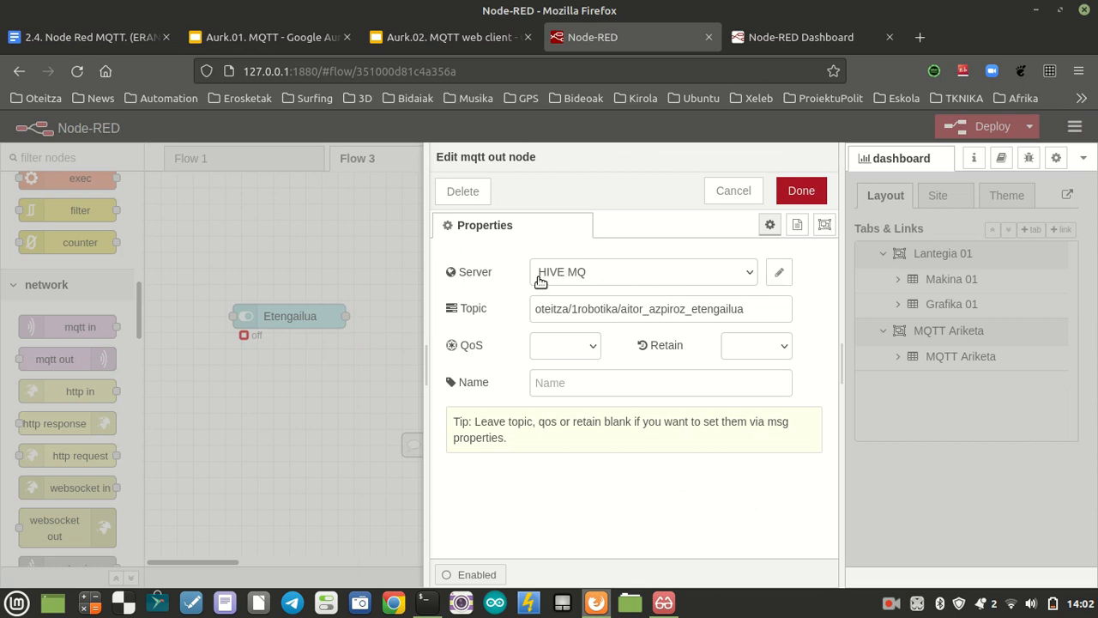
# Review each part of the mqtt out node's topic against the topic pattern in the assignment document, and close the node's settings
pyautogui.moveTo(757, 311); pyautogui.dragTo(521, 314)
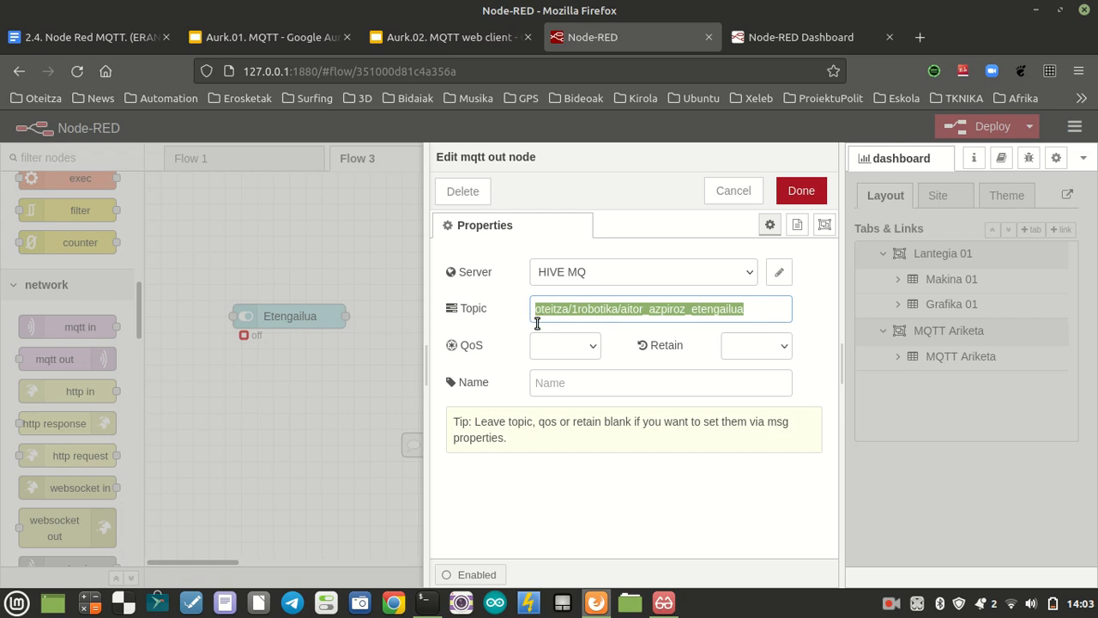
pyautogui.click(608, 309)
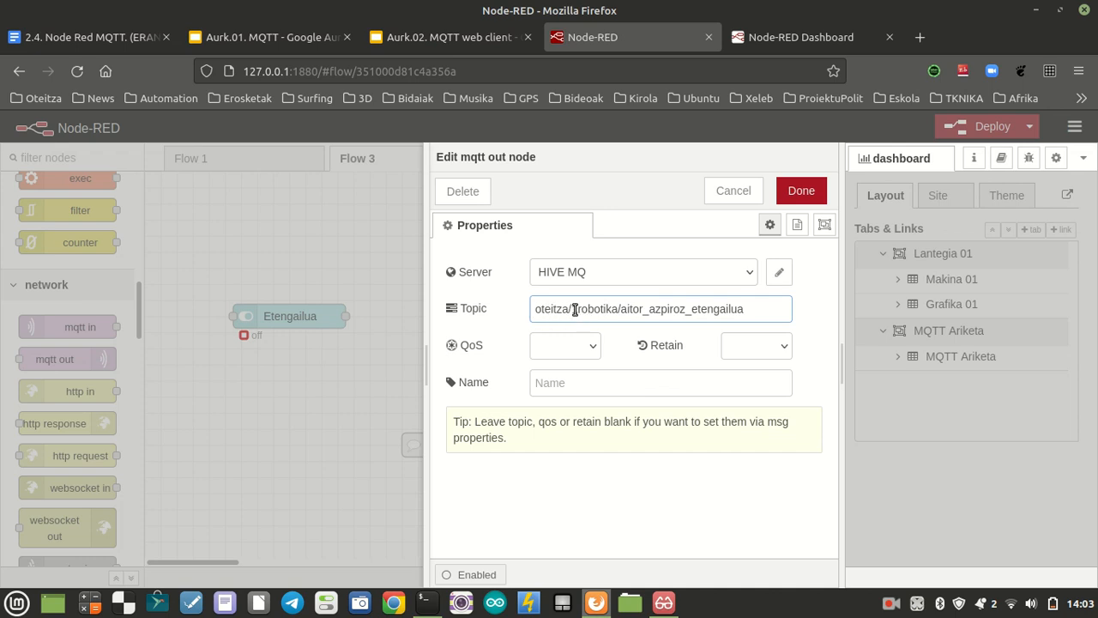
pyautogui.doubleClick(632, 309)
pyautogui.click(651, 311)
pyautogui.moveTo(754, 310); pyautogui.dragTo(511, 312)
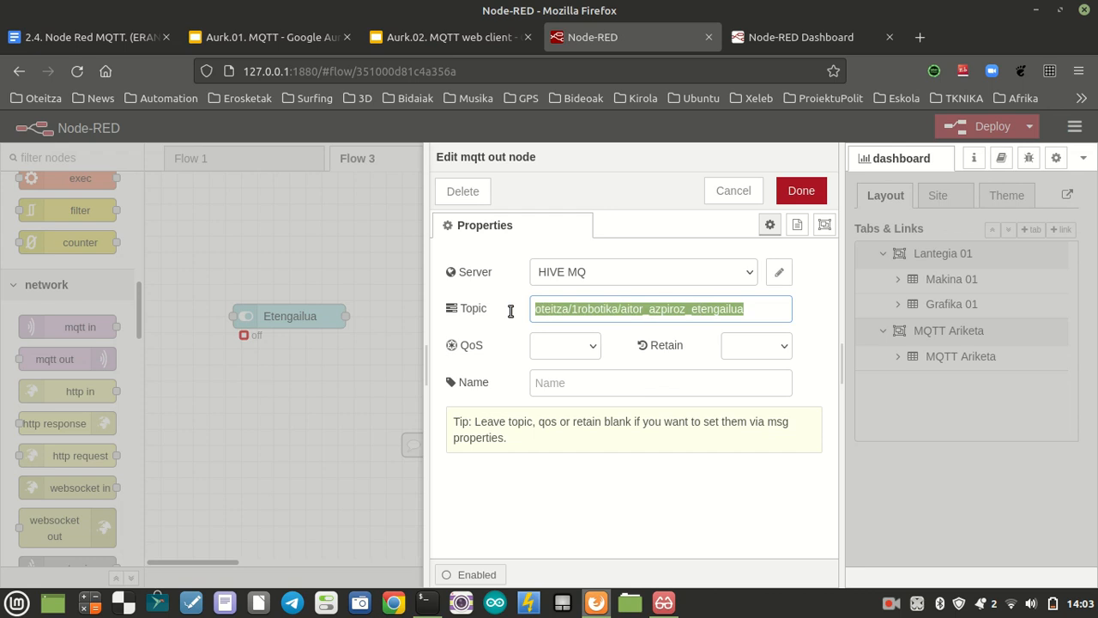
pyautogui.click(548, 312)
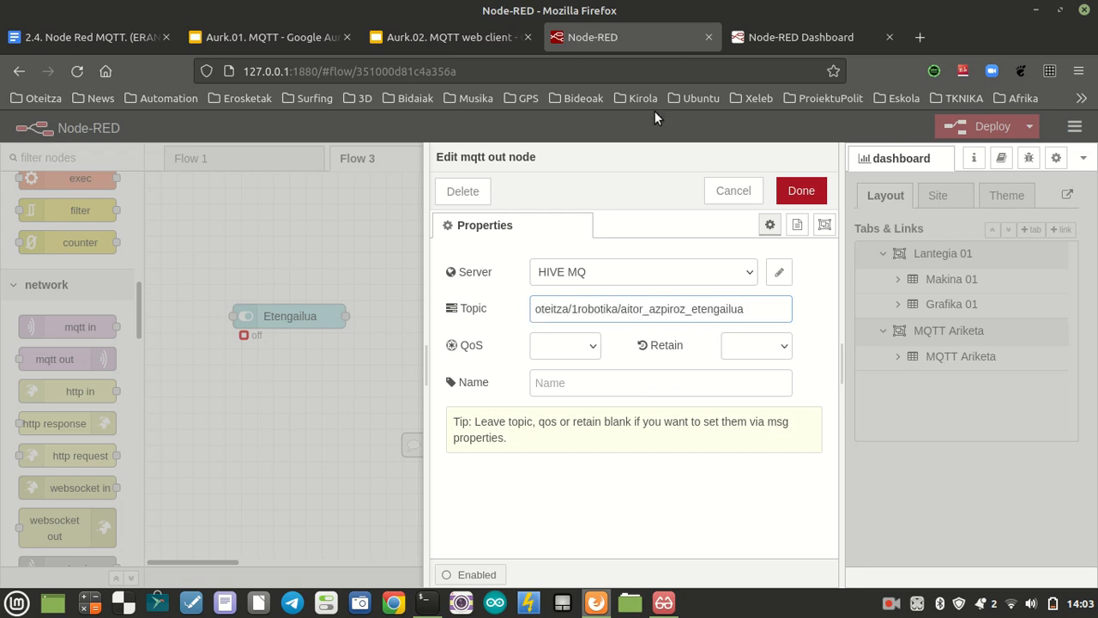
pyautogui.click(87, 39)
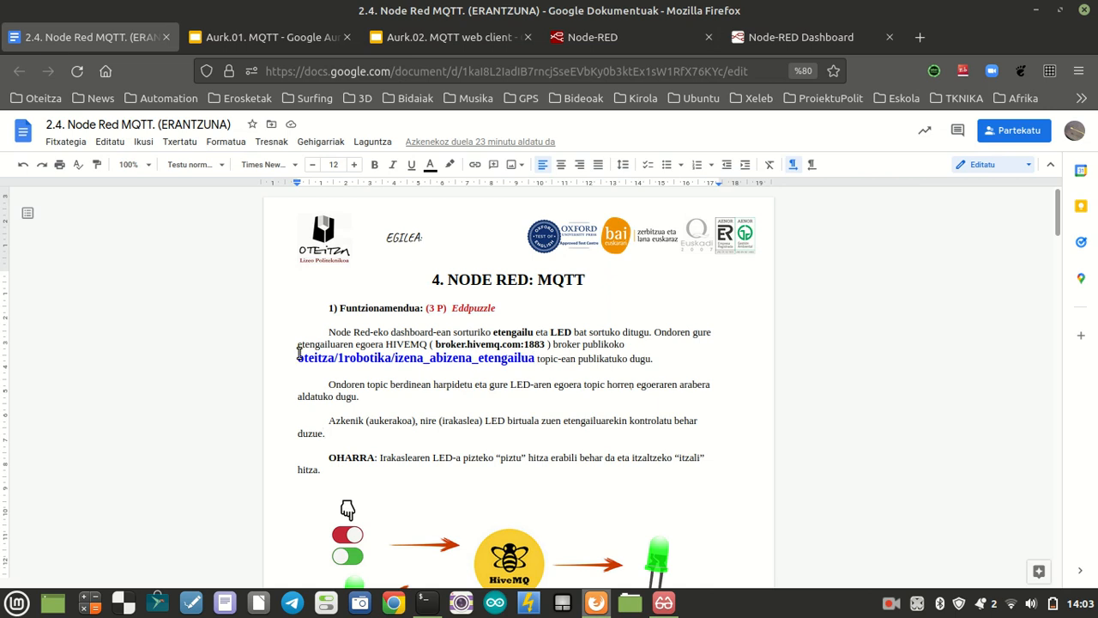
pyautogui.click(603, 37)
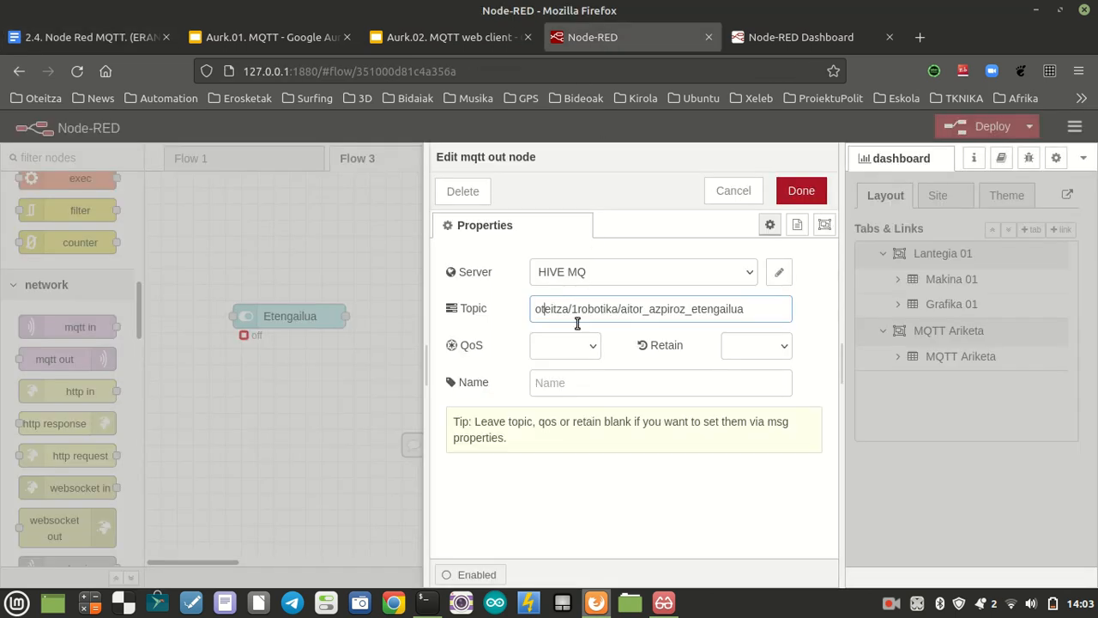
pyautogui.click(789, 193)
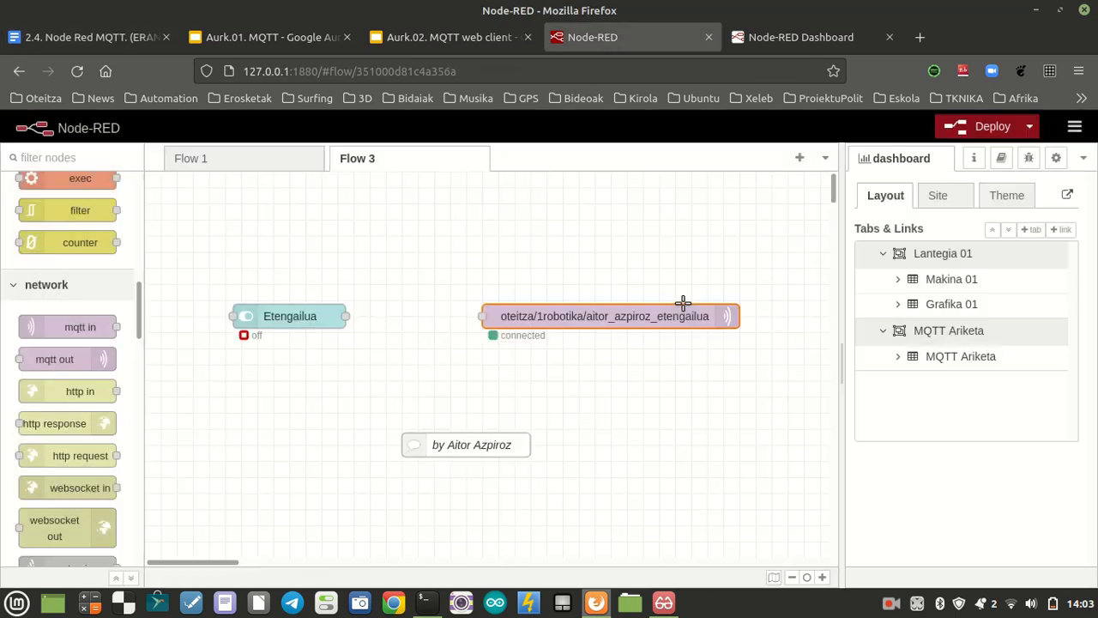
# Wire the Etengailua switch node's output to the mqtt out node and deploy the flow
pyautogui.moveTo(345, 316); pyautogui.dragTo(481, 319)
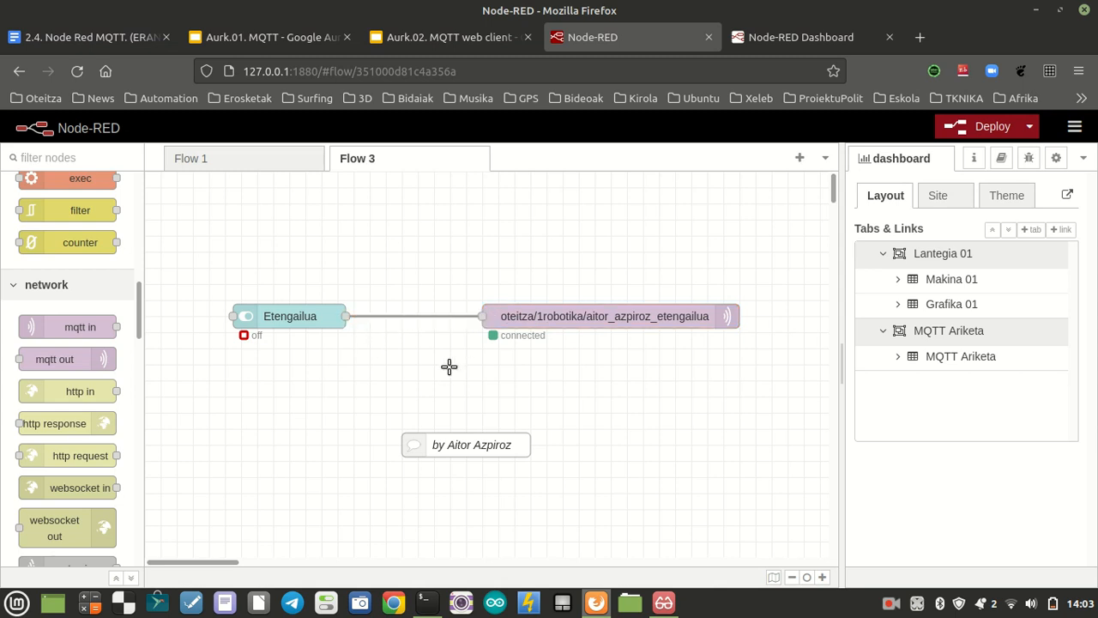
pyautogui.click(966, 129)
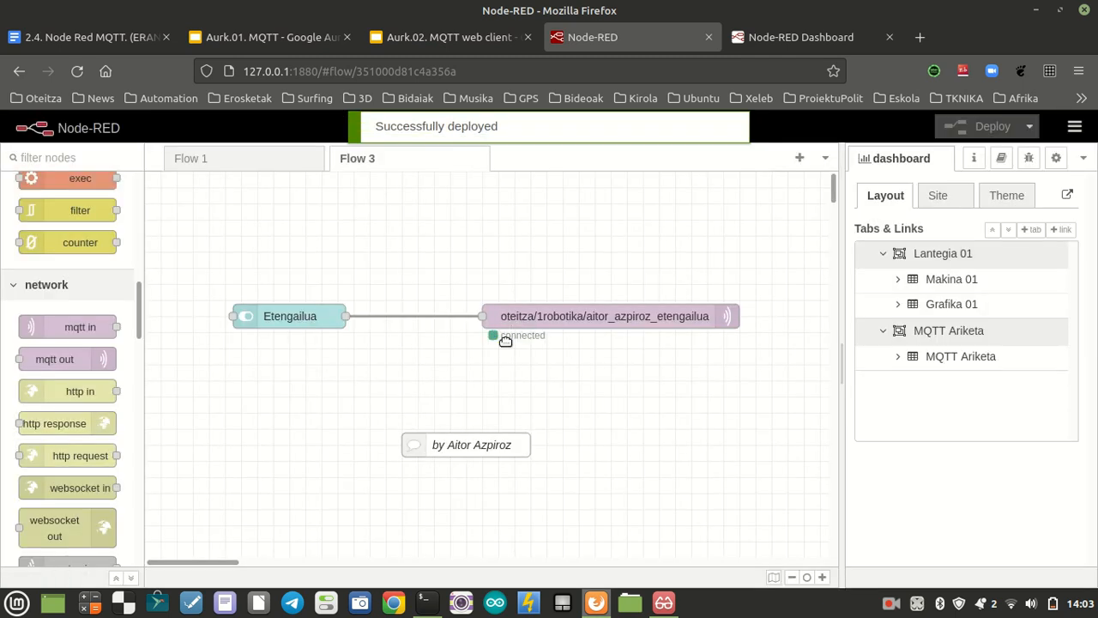
# Toggle the dashboard's Etengailua switch several times, leave it on, and check the flow's node status and debug messages
pyautogui.click(795, 37)
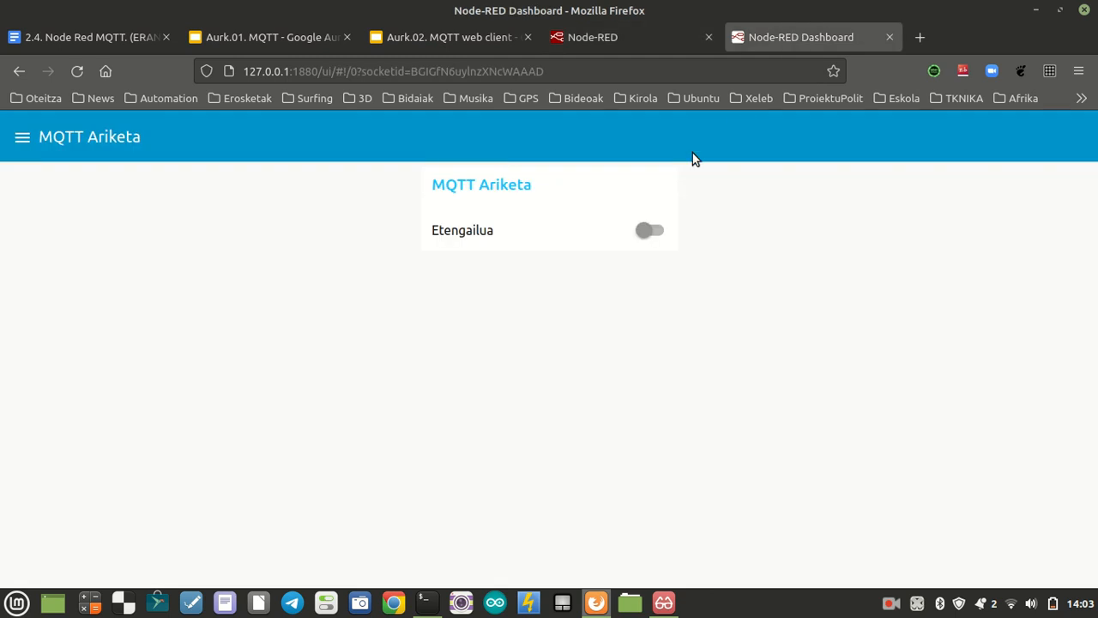
pyautogui.click(652, 230)
pyautogui.click(654, 230)
pyautogui.click(654, 230)
pyautogui.click(654, 230)
pyautogui.click(654, 230)
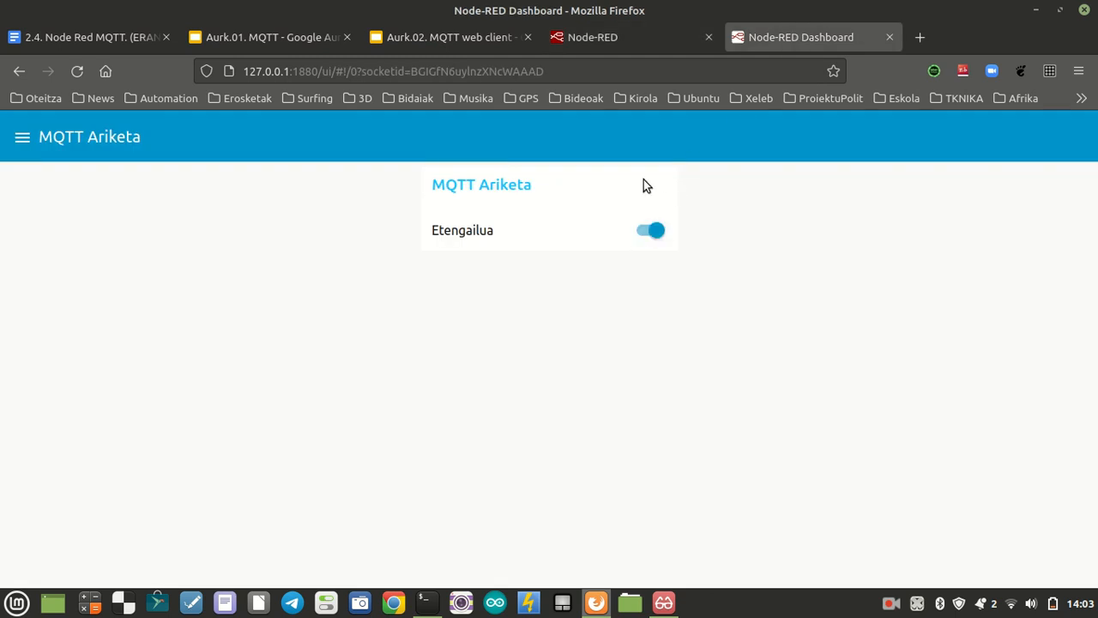
pyautogui.click(632, 35)
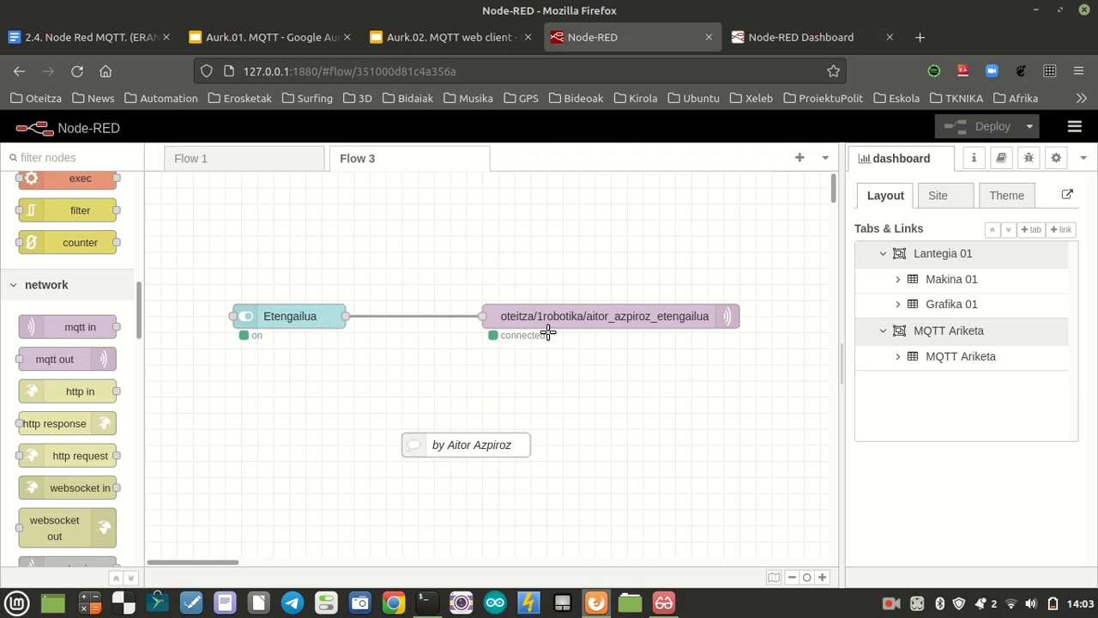
pyautogui.click(1030, 158)
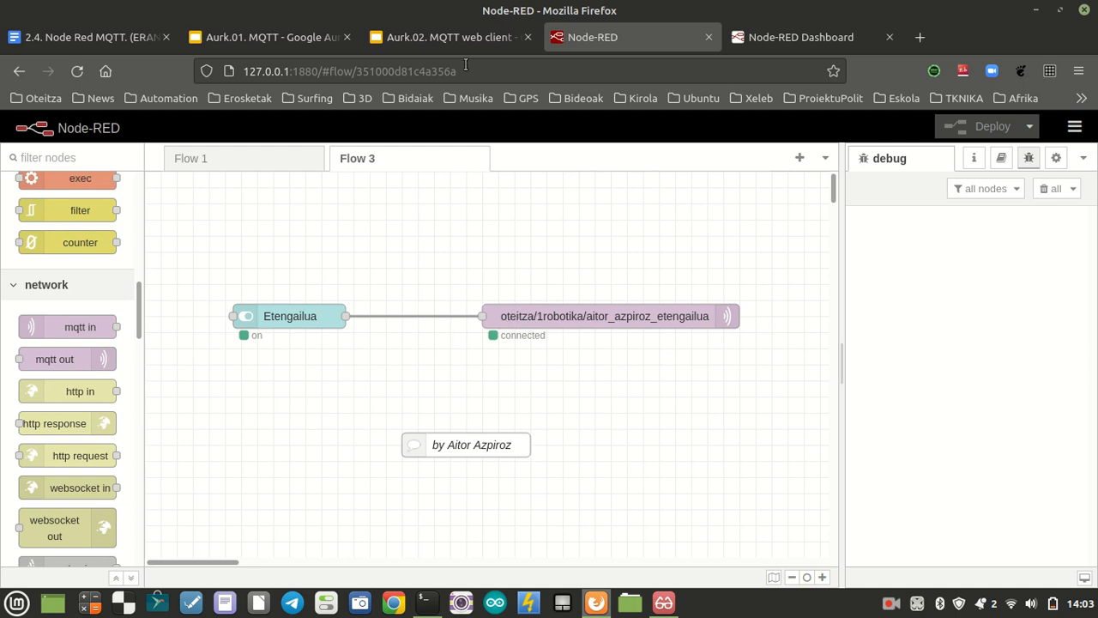
# Present the Aurk.02 MQTT web client slides up to slide 5 and open its HiveMQ websocket client demo link
pyautogui.click(428, 37)
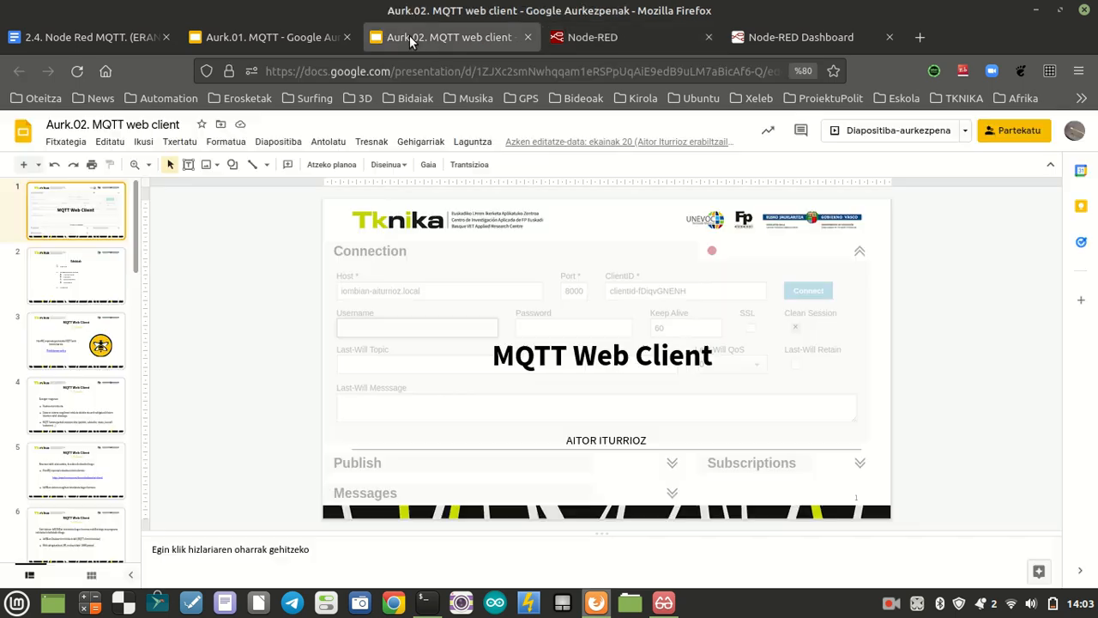
pyautogui.click(861, 130)
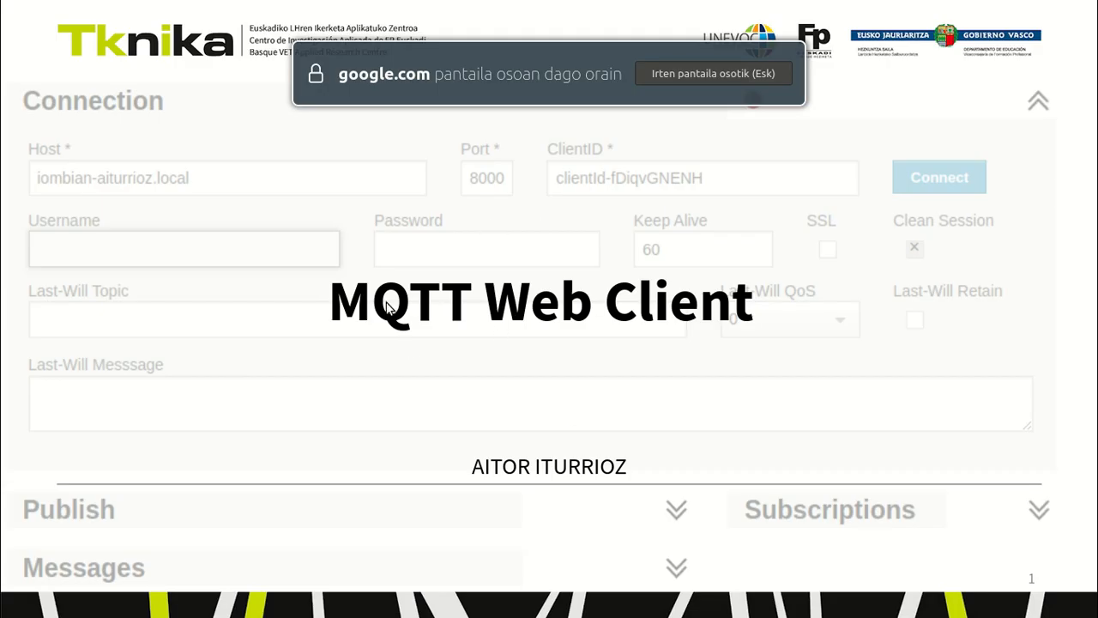
pyautogui.click(779, 419)
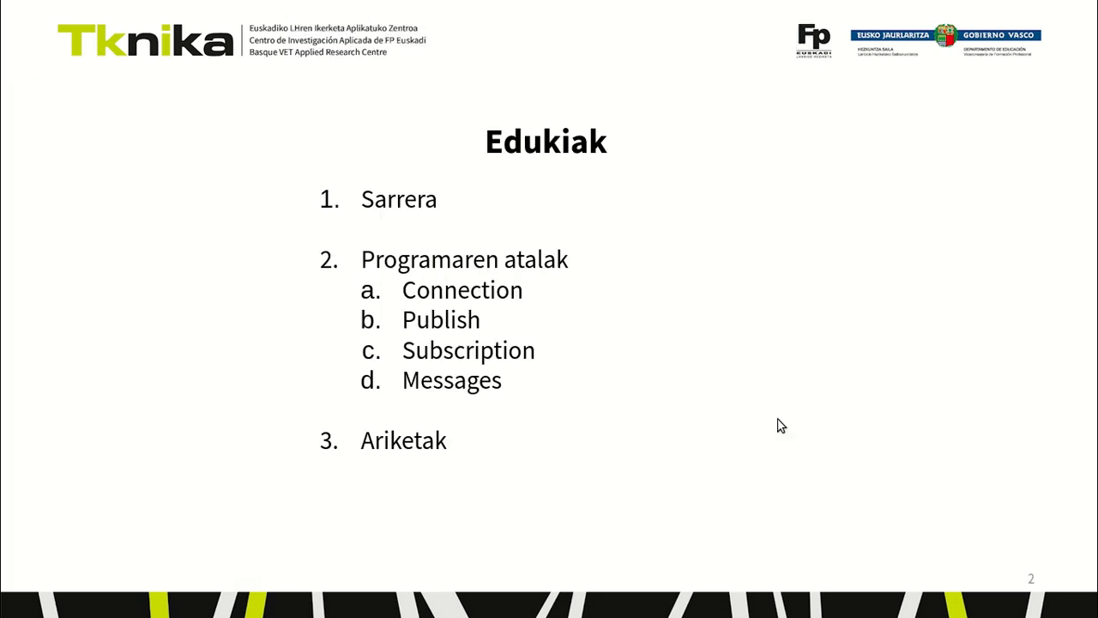
pyautogui.click(701, 372)
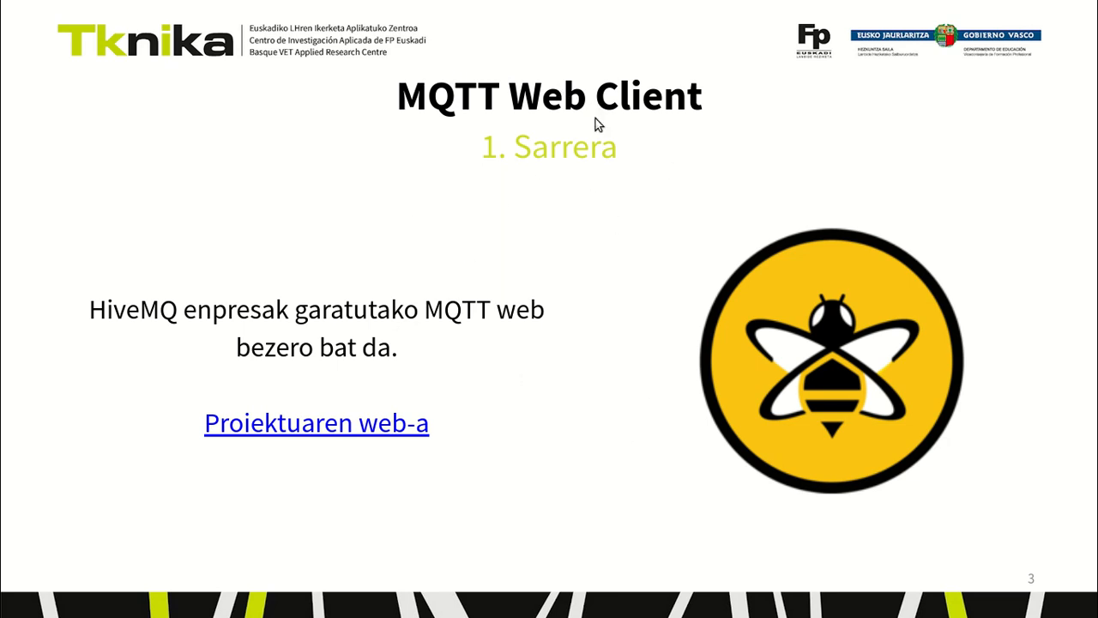
pyautogui.click(618, 234)
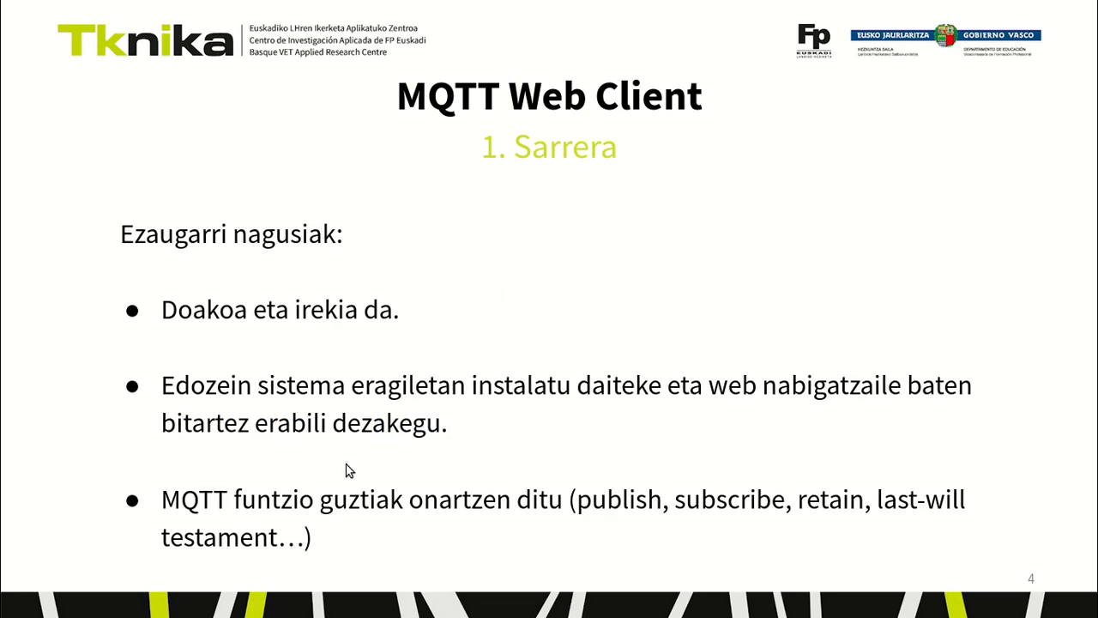
pyautogui.click(658, 248)
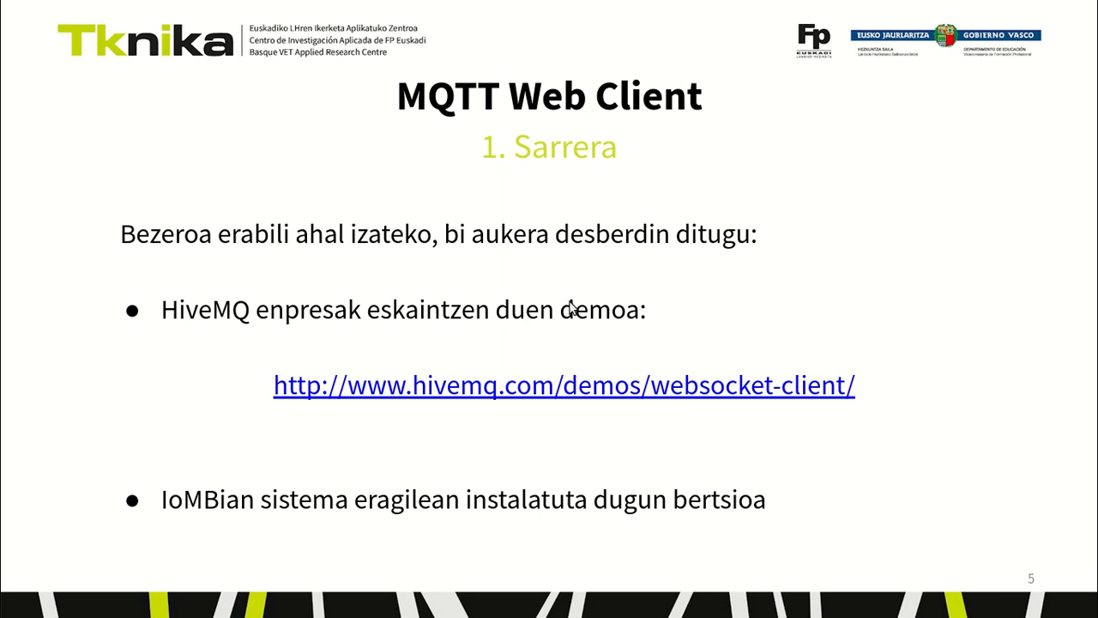
pyautogui.click(495, 389)
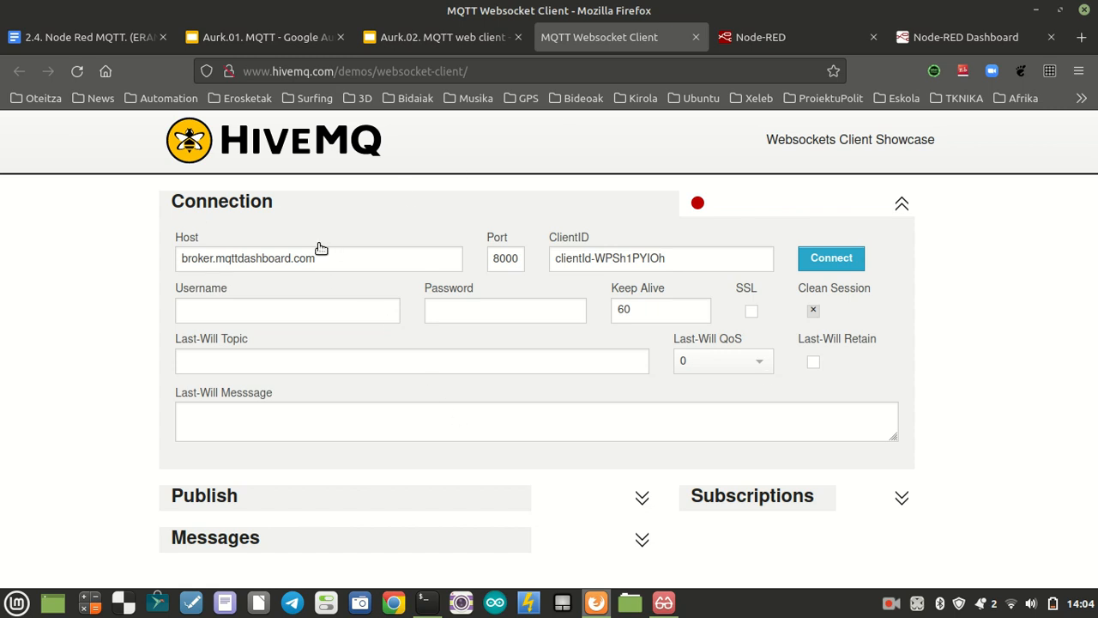
# Look through the assignment document for the broker address needed in the websocket client's host setting
pyautogui.moveTo(320, 259); pyautogui.dragTo(270, 252)
pyautogui.click(338, 262)
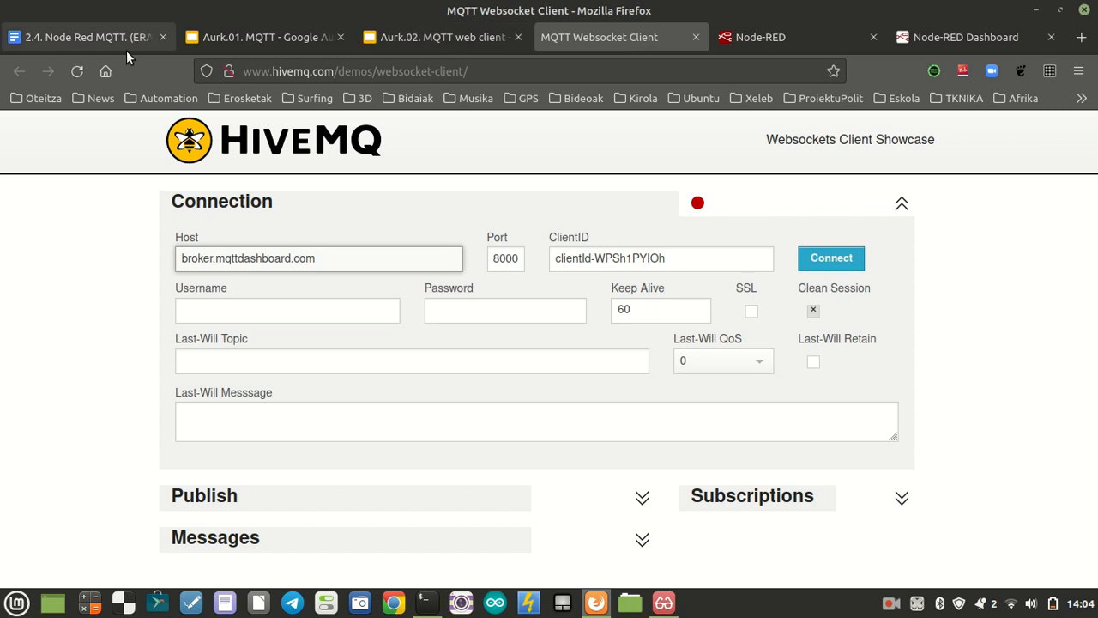
pyautogui.click(101, 38)
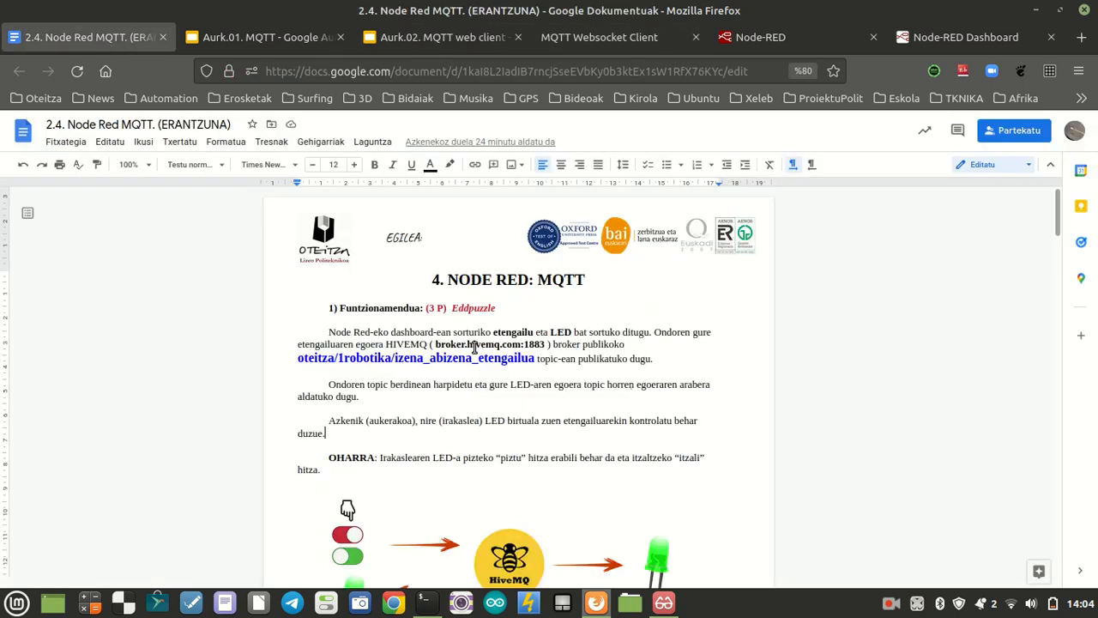
pyautogui.scroll(-12, 475, 345)
pyautogui.scroll(-10, 470, 364)
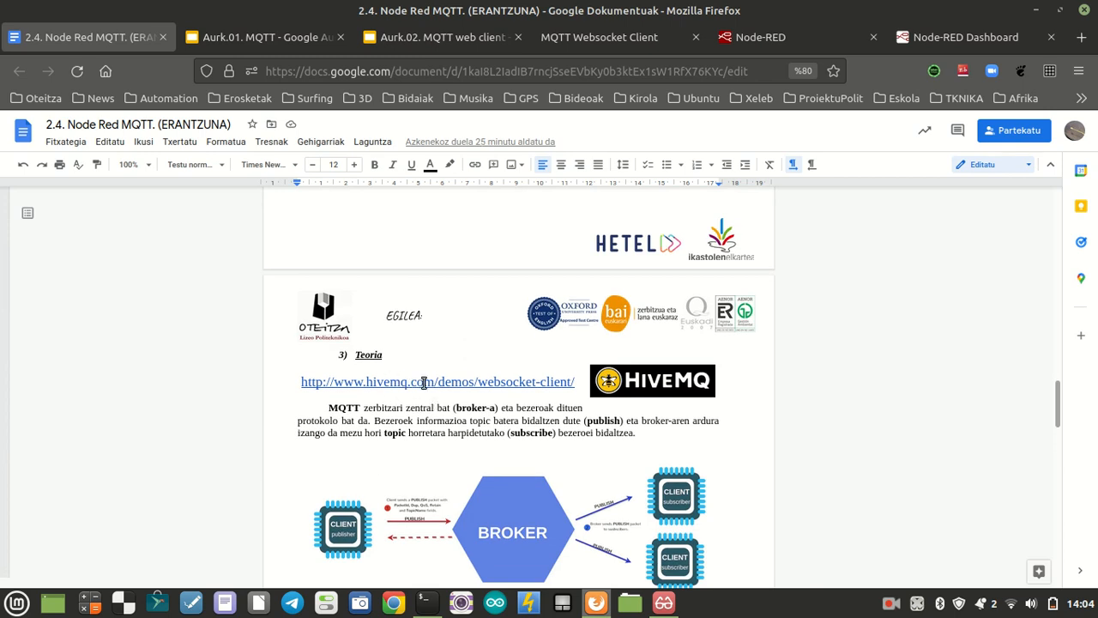
pyautogui.scroll(4, 473, 398)
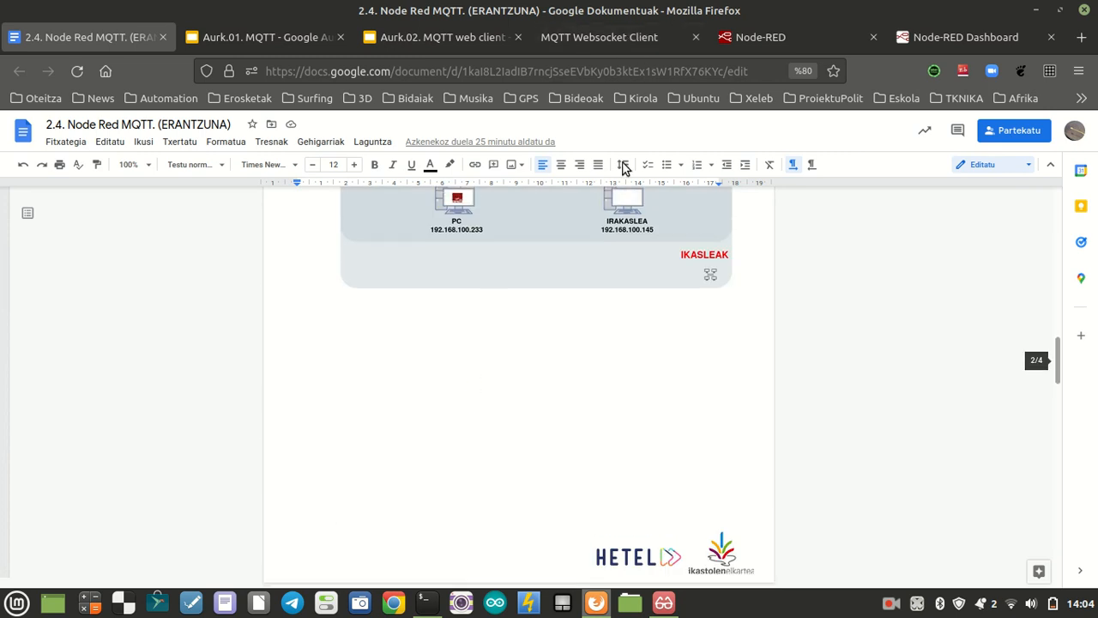
pyautogui.scroll(8, 562, 306)
pyautogui.scroll(6, 562, 271)
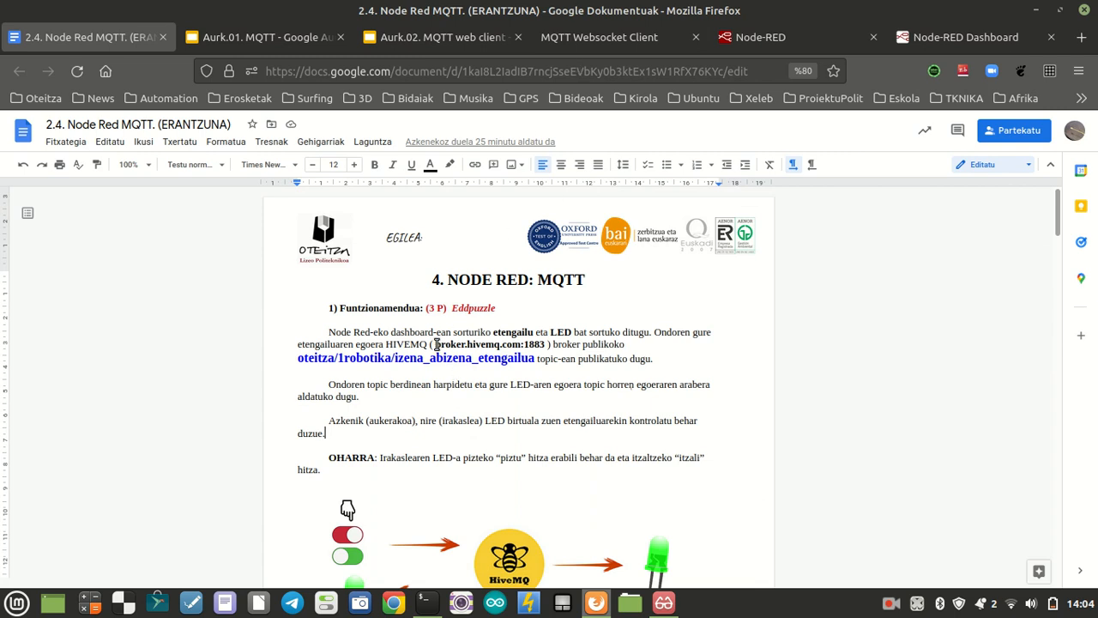
# Copy the broker host from the assignment document and try to connect the websocket client to broker.hivemq.com on port 8000
pyautogui.moveTo(442, 345); pyautogui.dragTo(517, 347)
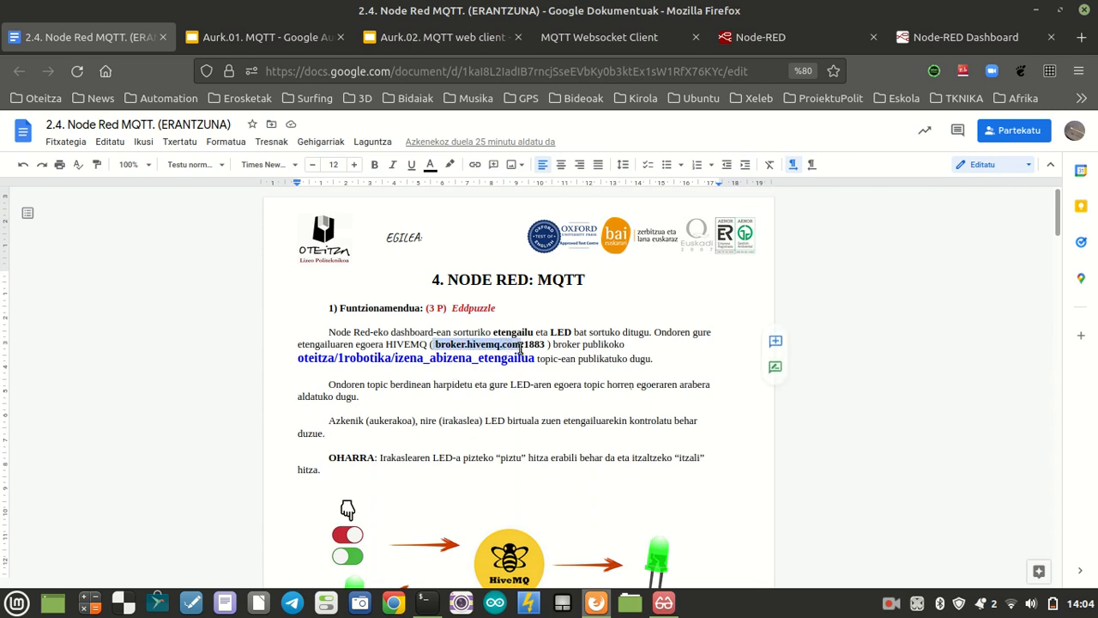
pyautogui.click(623, 36)
pyautogui.hotkey('ctrl', 'a')
pyautogui.write('broker.hivemq.com')
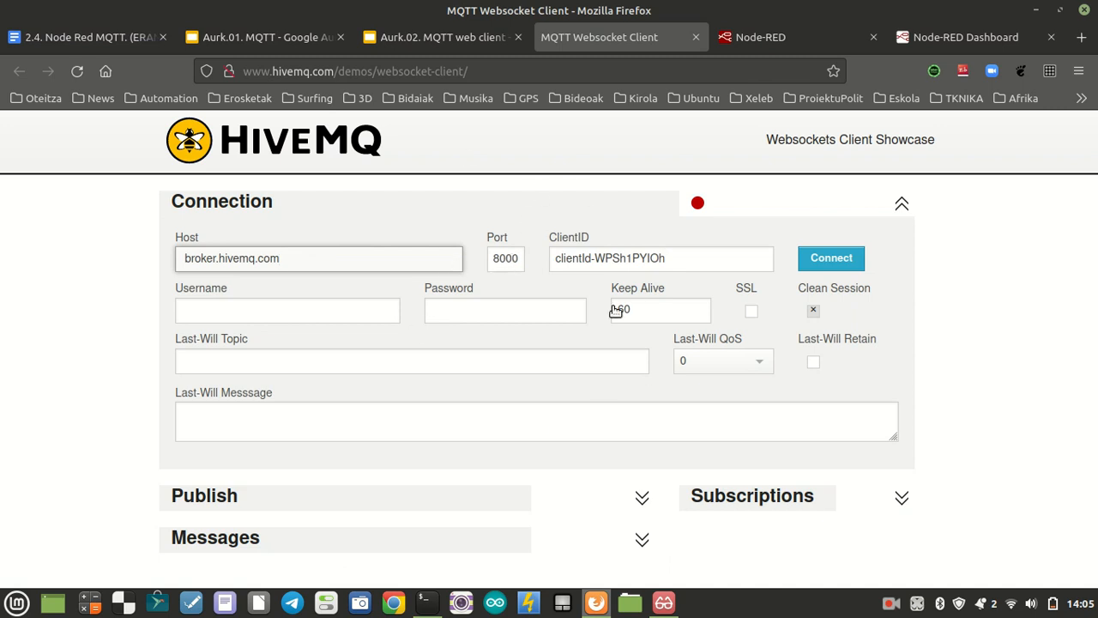
pyautogui.click(831, 268)
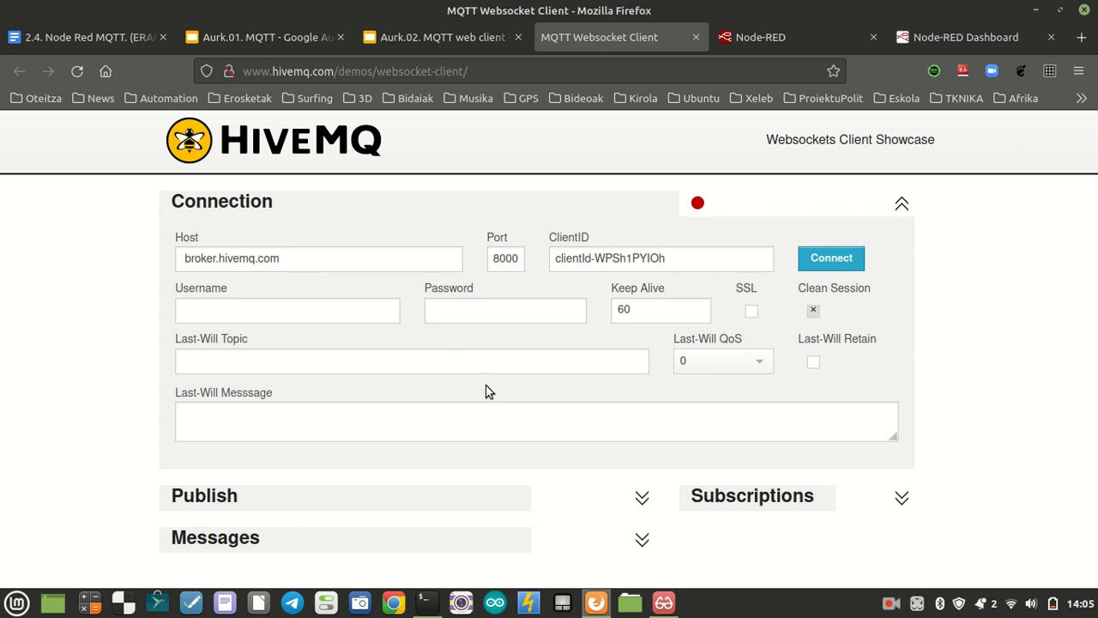
# Reload the HiveMQ websocket client page
pyautogui.click(453, 34)
pyautogui.click(576, 37)
pyautogui.click(368, 71)
pyautogui.press('Return')
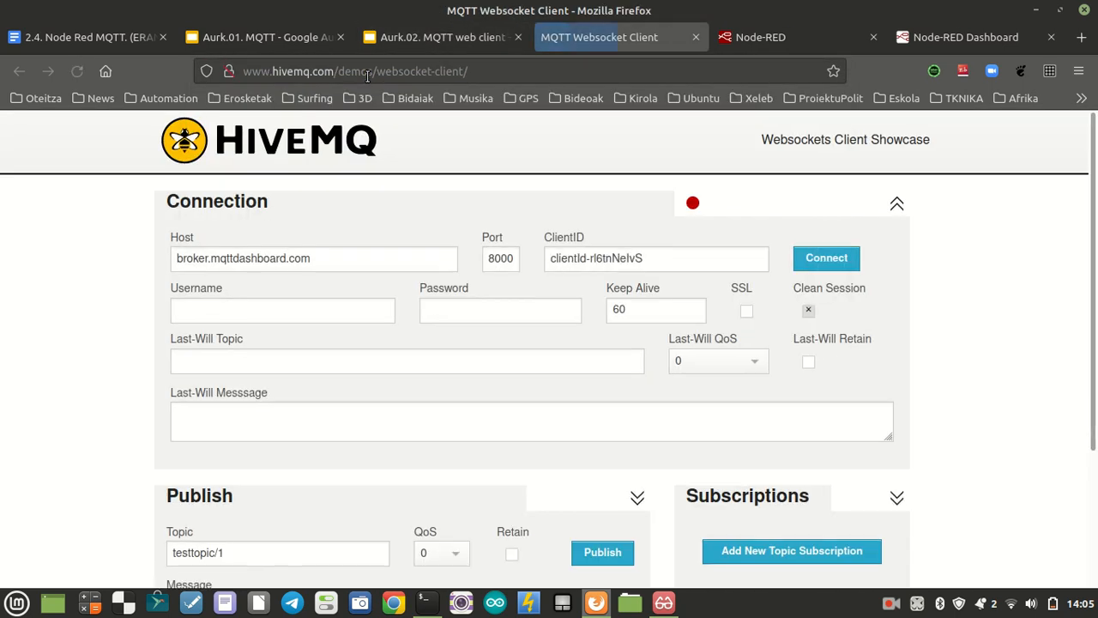
# Set the websocket client's host to broker.hivemq.com, copied from the assignment document, and connect to the broker
pyautogui.click(452, 41)
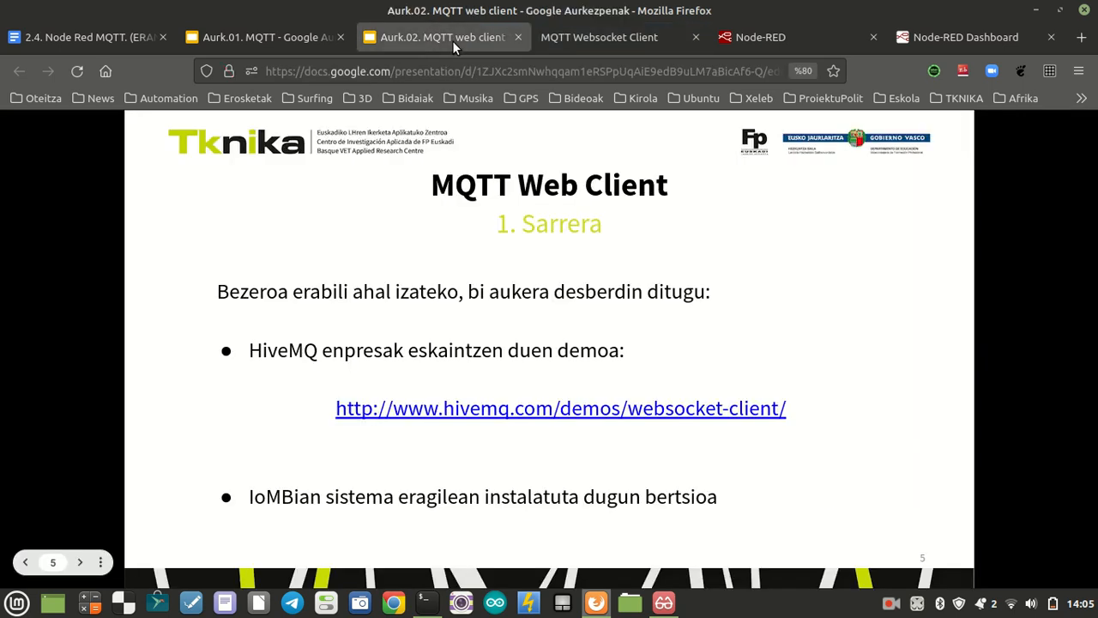
pyautogui.click(93, 37)
pyautogui.click(464, 371)
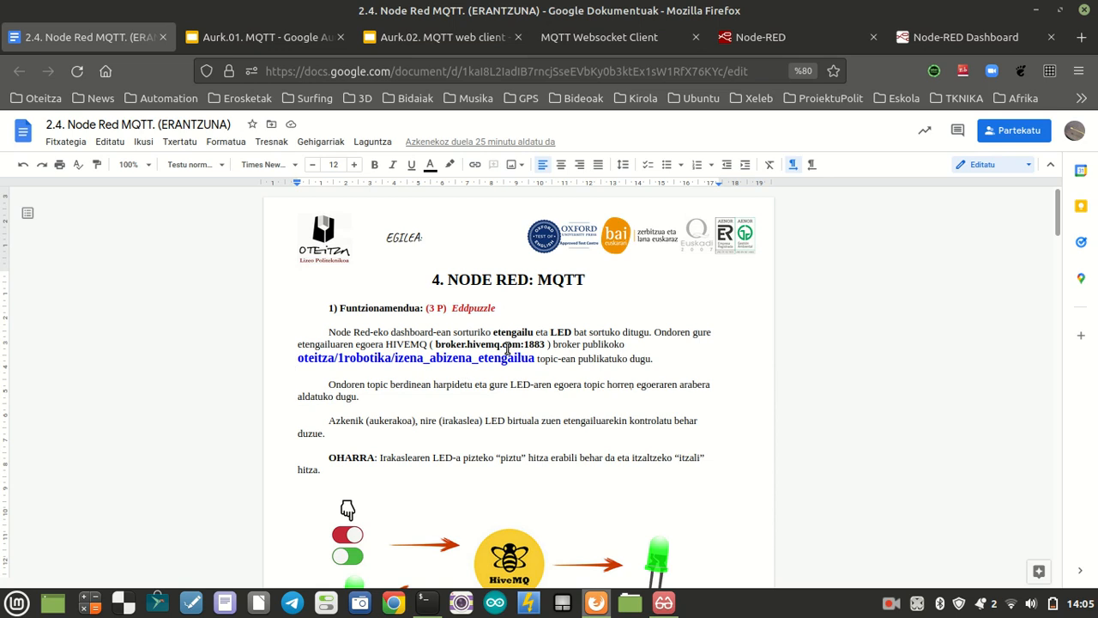
pyautogui.moveTo(519, 345); pyautogui.dragTo(445, 346)
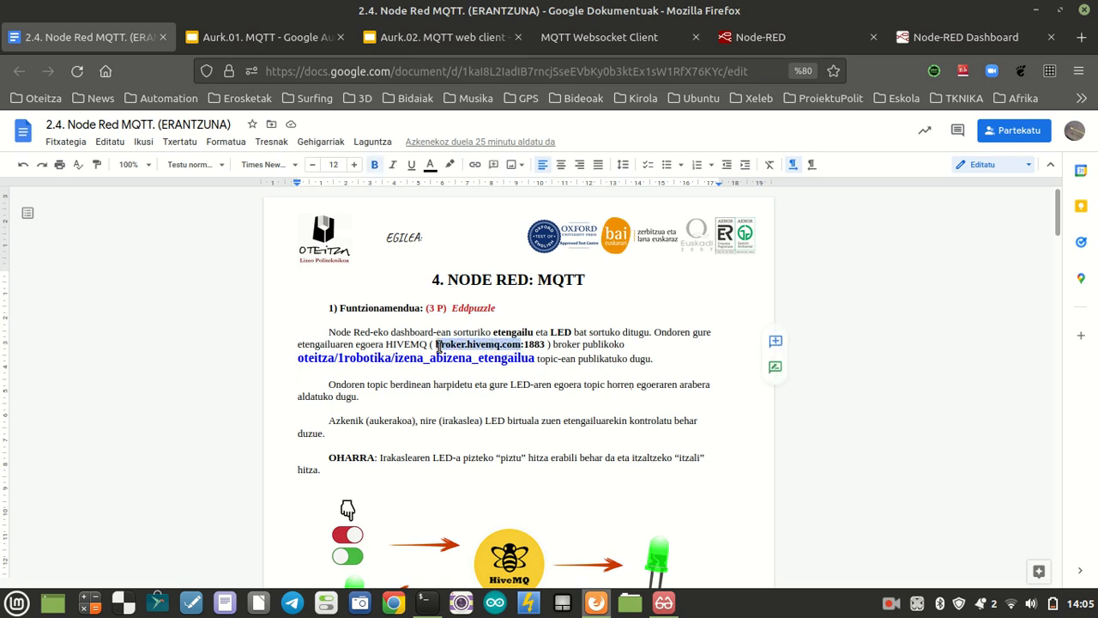
pyautogui.click(598, 26)
pyautogui.click(412, 258)
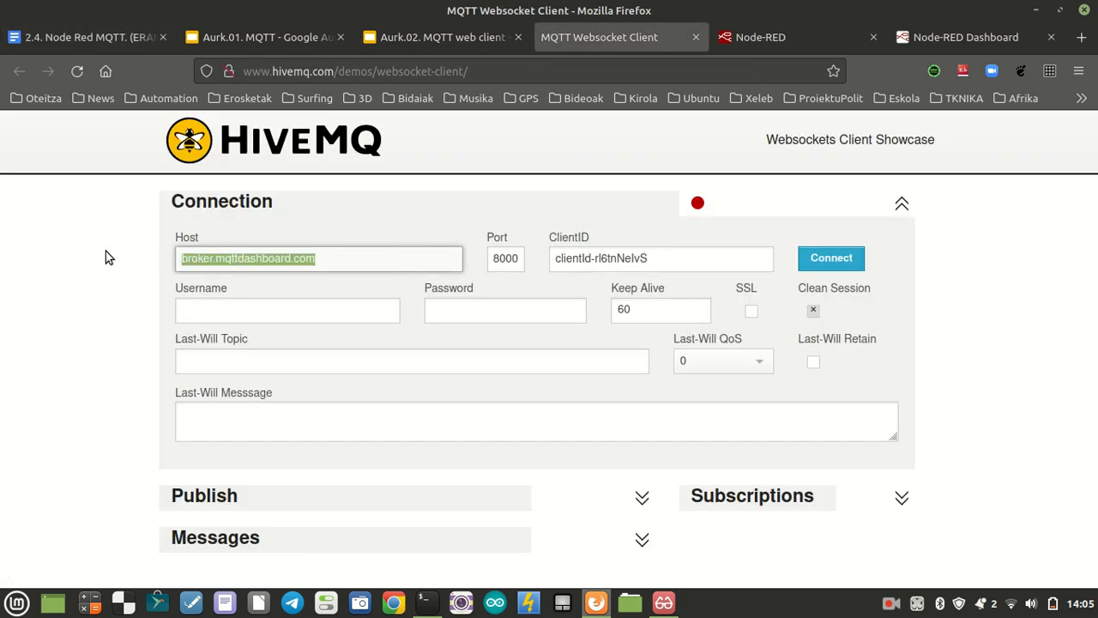
pyautogui.write('broker.hivemq.com')
pyautogui.click(832, 258)
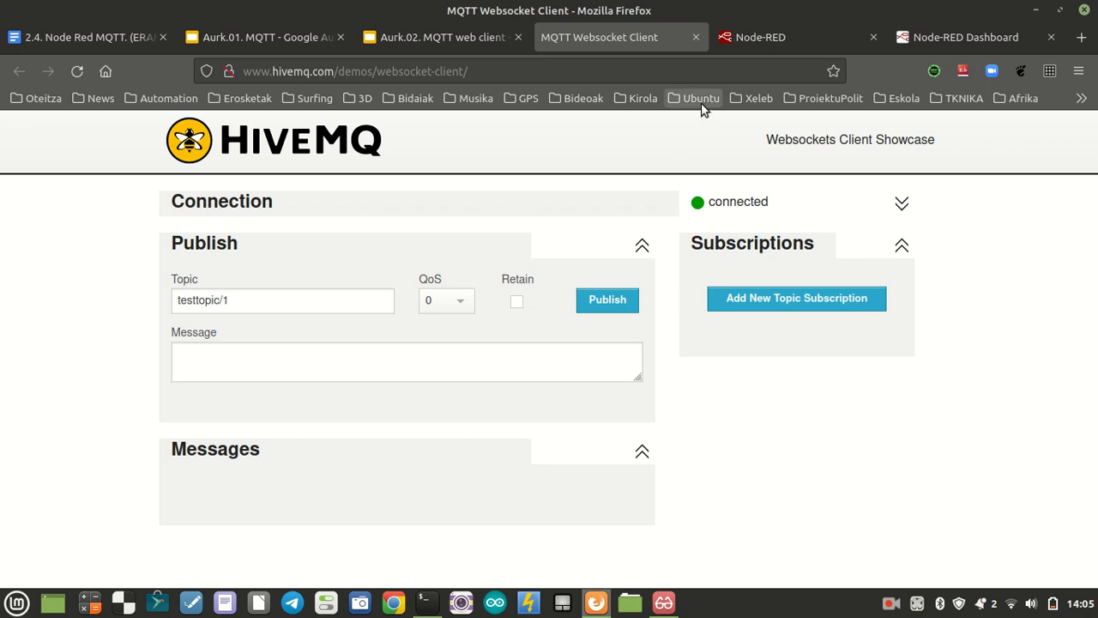
# Copy the topic from the mqtt out node in Node-RED and subscribe to it in the HiveMQ websocket client
pyautogui.click(763, 39)
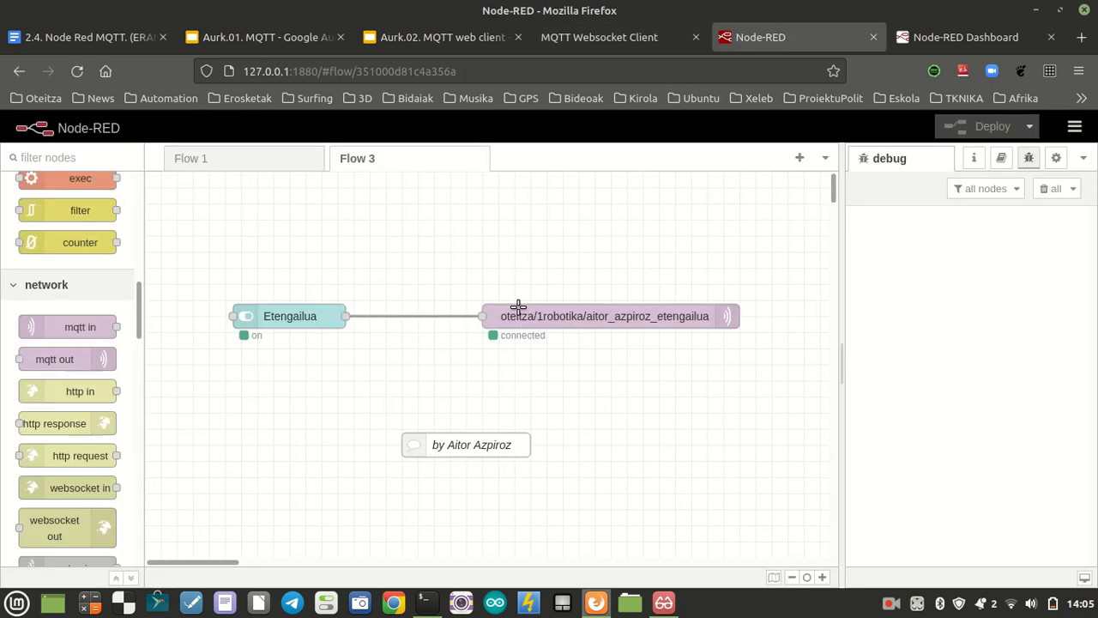
pyautogui.click(623, 36)
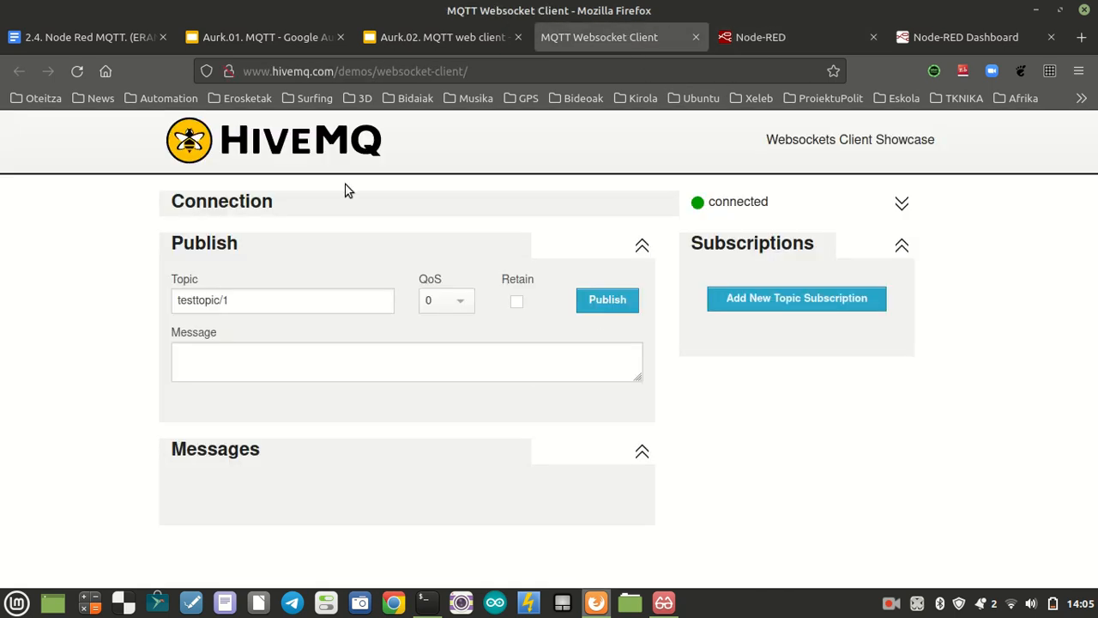
pyautogui.click(760, 305)
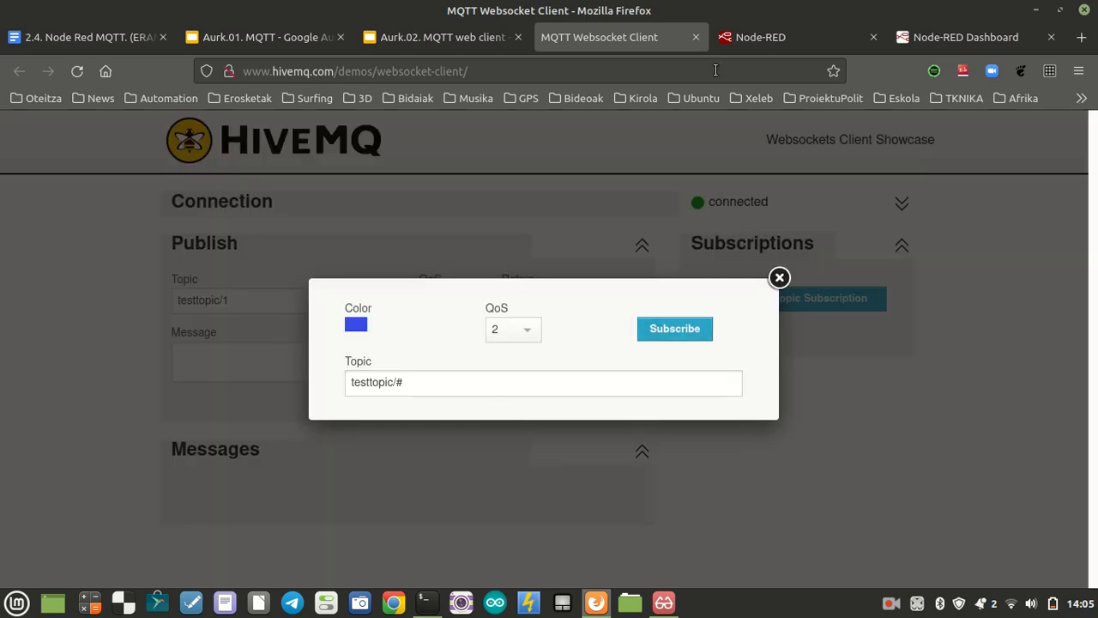
pyautogui.click(753, 39)
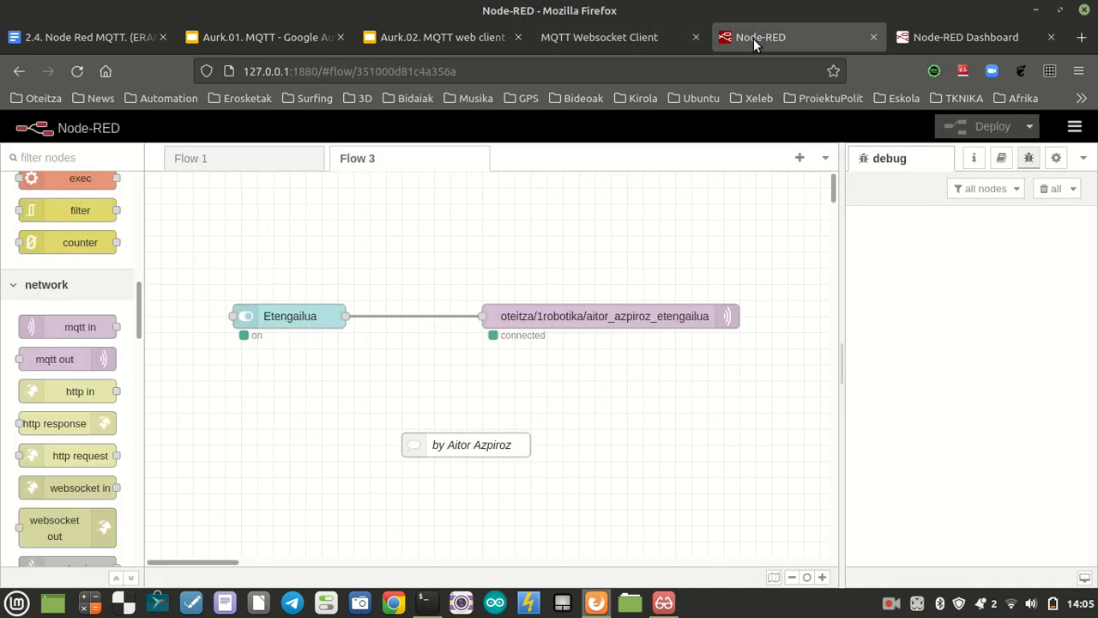
pyautogui.doubleClick(555, 316)
pyautogui.moveTo(751, 303); pyautogui.dragTo(503, 310)
pyautogui.hotkey('ctrl', 'c')
pyautogui.click(626, 35)
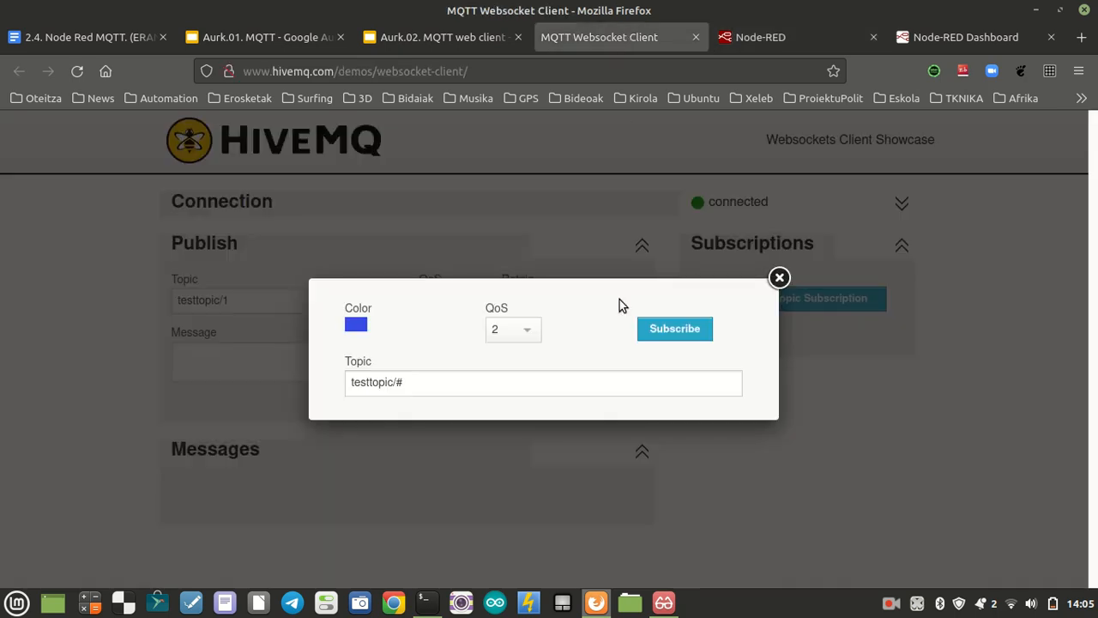
pyautogui.moveTo(537, 390); pyautogui.dragTo(333, 373)
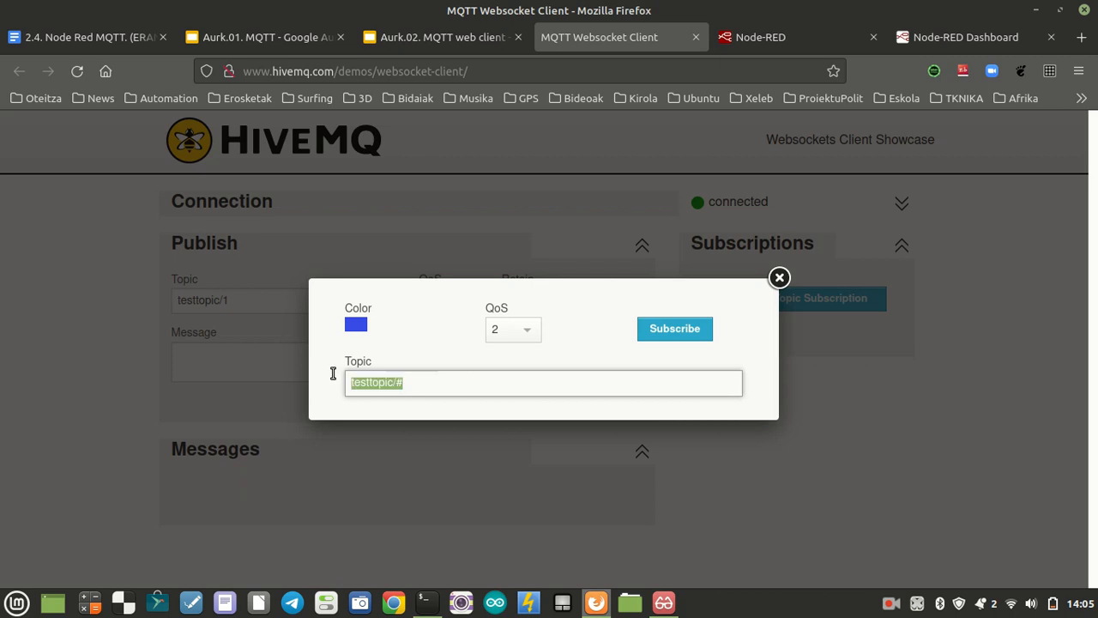
pyautogui.hotkey('ctrl', 'v')
pyautogui.click(692, 329)
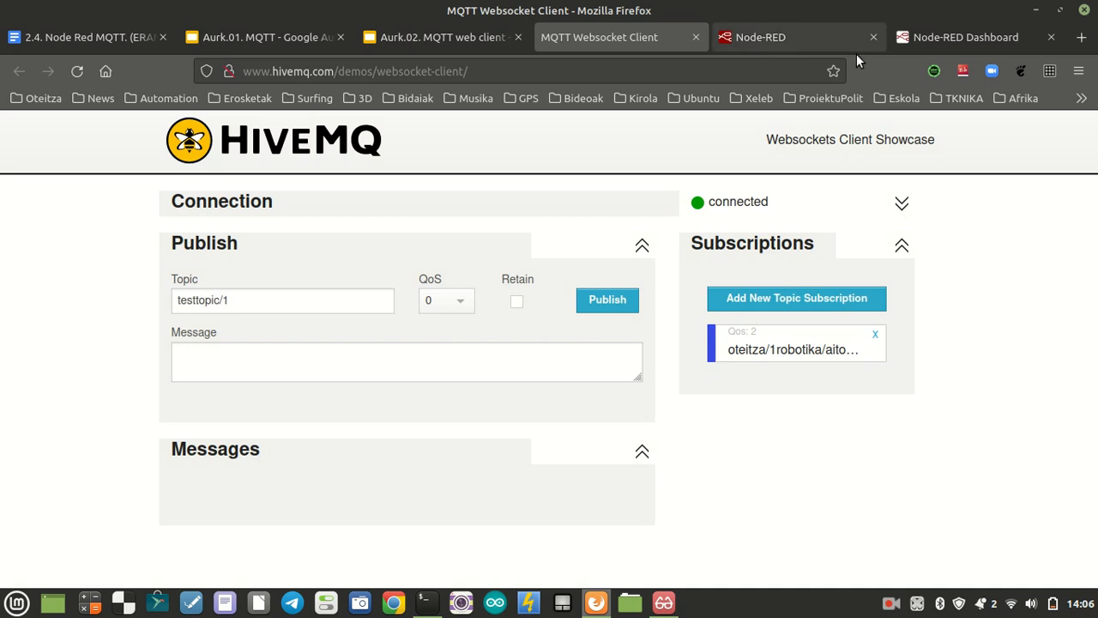
# Switch Etengailua off and on twice in the Node-RED dashboard
pyautogui.click(919, 40)
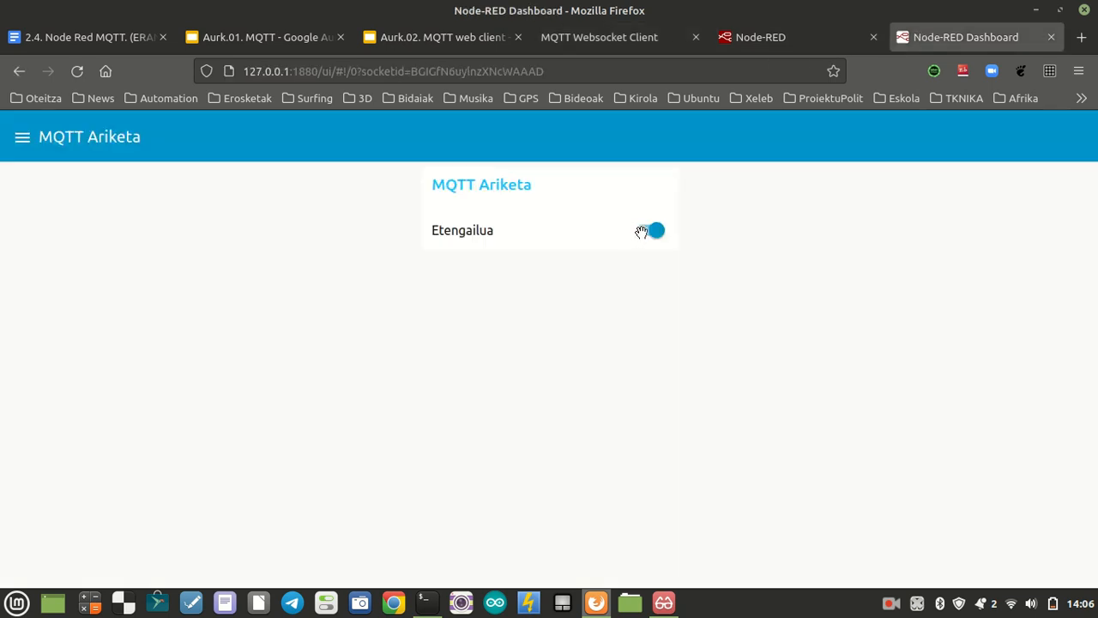
pyautogui.click(646, 231)
pyautogui.click(645, 231)
pyautogui.click(646, 231)
pyautogui.click(646, 230)
# Close the mqtt out node's settings without changes and check the messages received in the websocket client
pyautogui.click(768, 39)
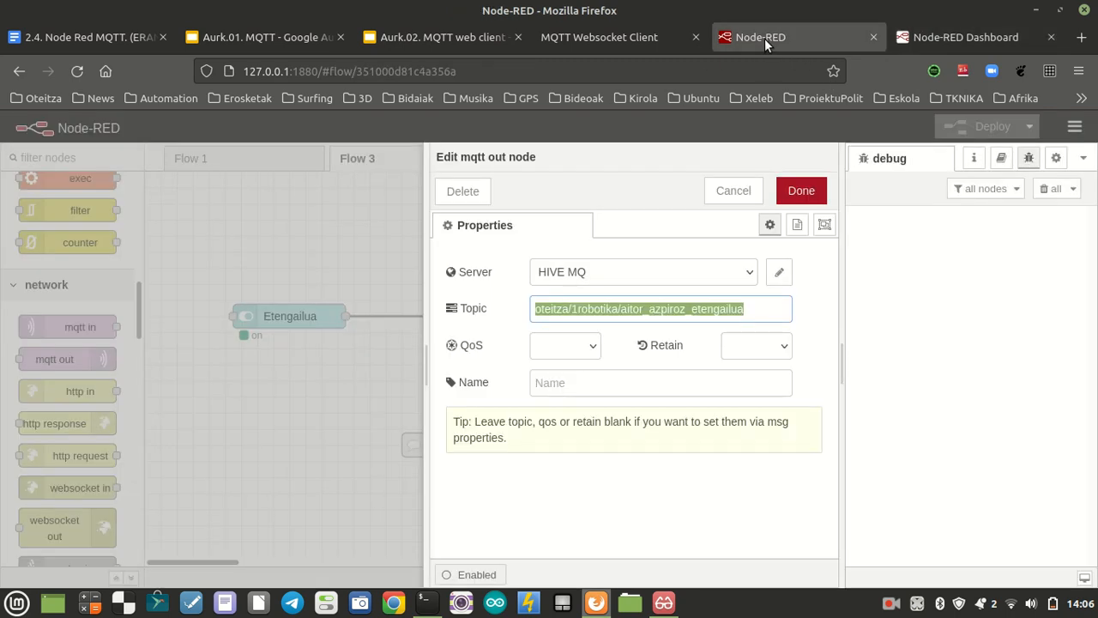
pyautogui.click(734, 191)
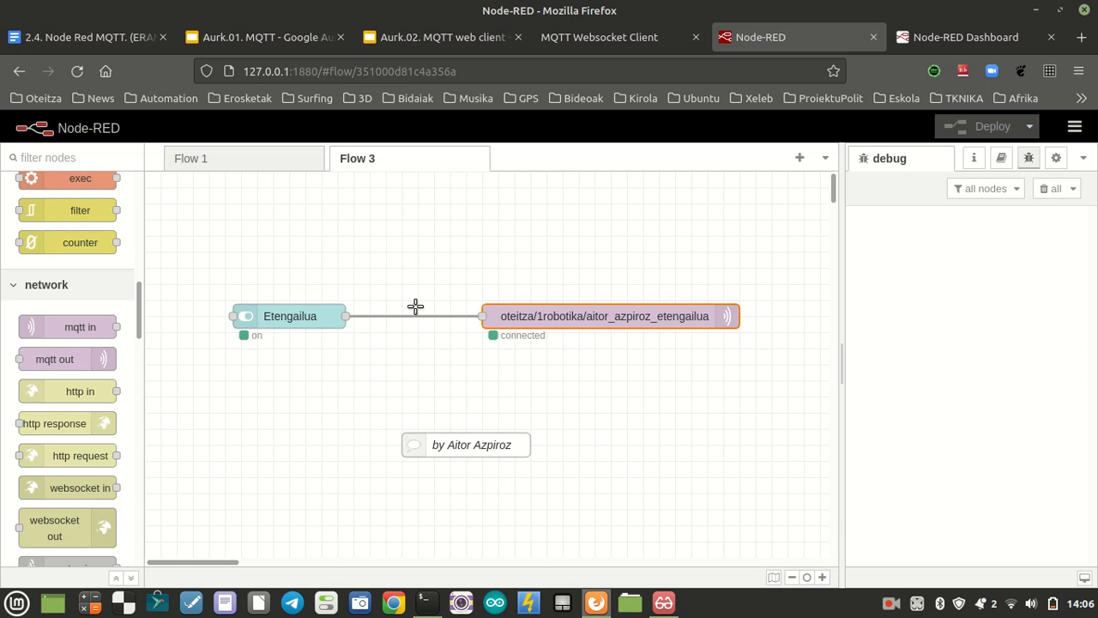
pyautogui.click(636, 40)
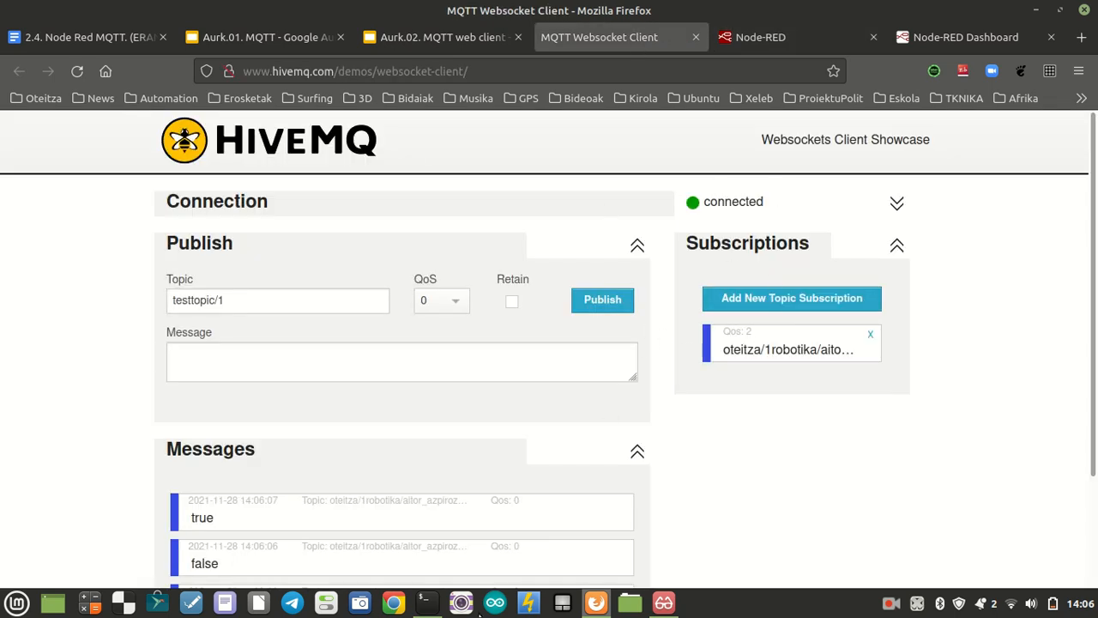
pyautogui.scroll(-3, 395, 436)
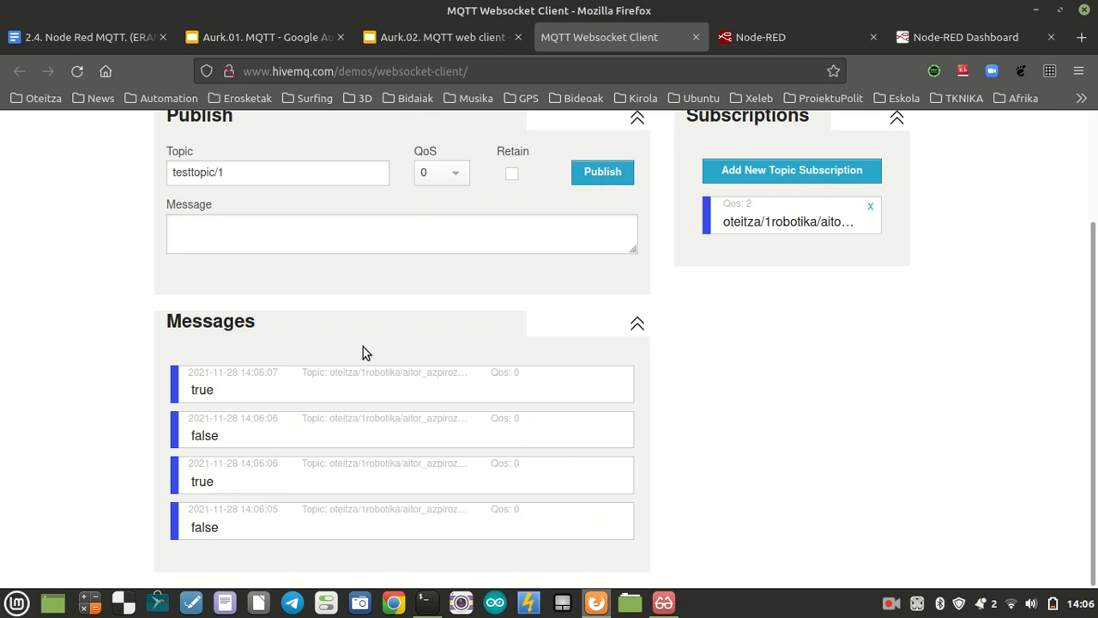
# Add an mqtt in node below the Etengailua node in Flow 3 and set its topic to the copied mqtt out topic
pyautogui.click(762, 36)
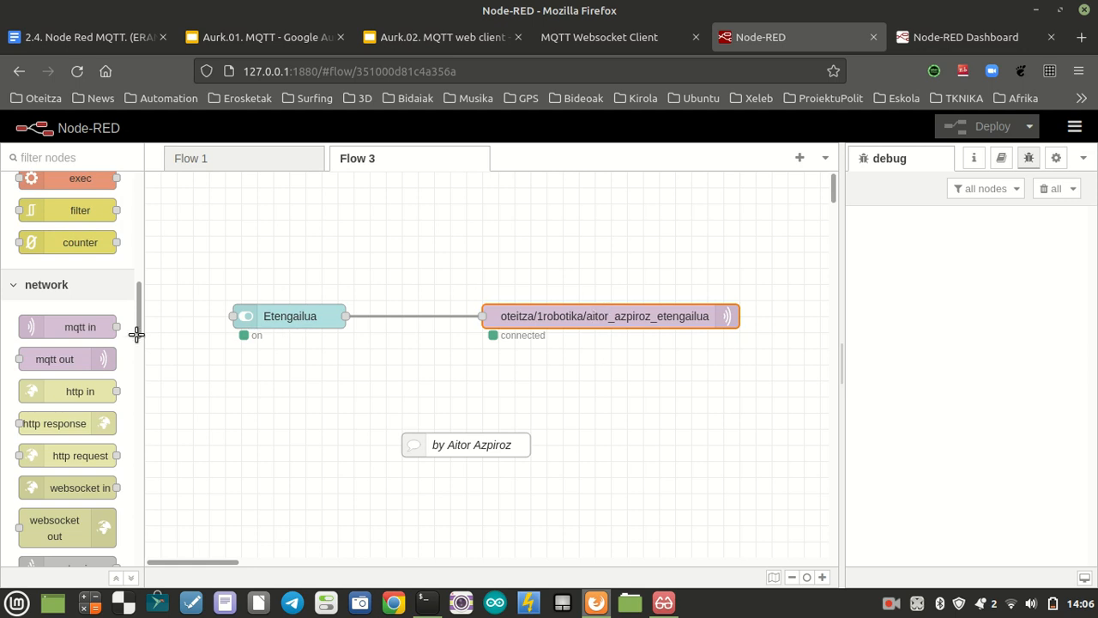
pyautogui.moveTo(74, 325); pyautogui.dragTo(281, 381)
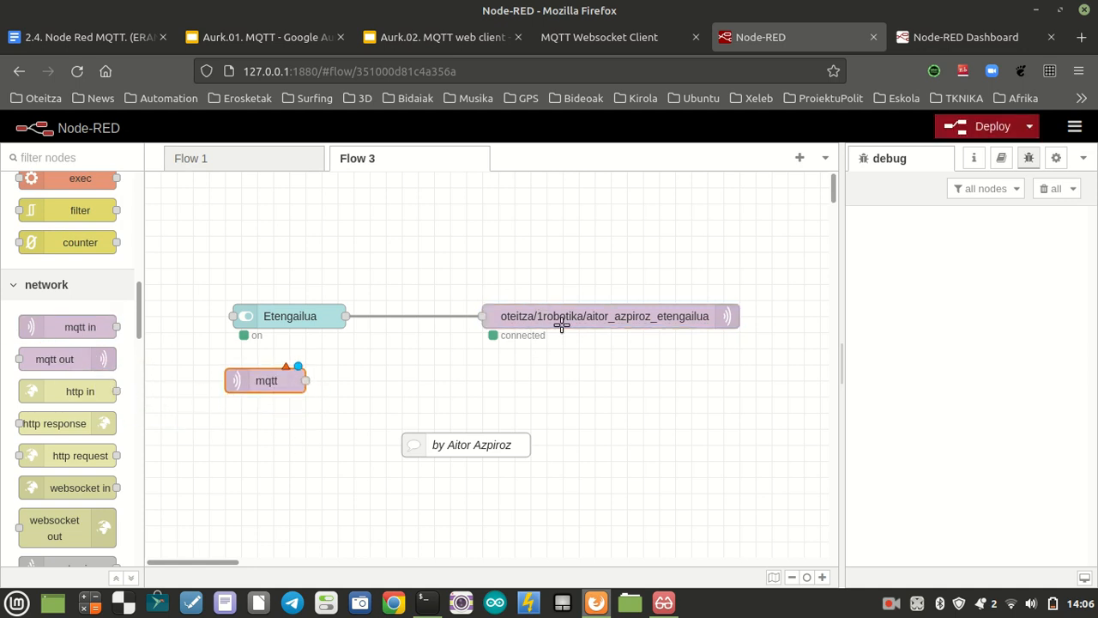
pyautogui.doubleClick(258, 381)
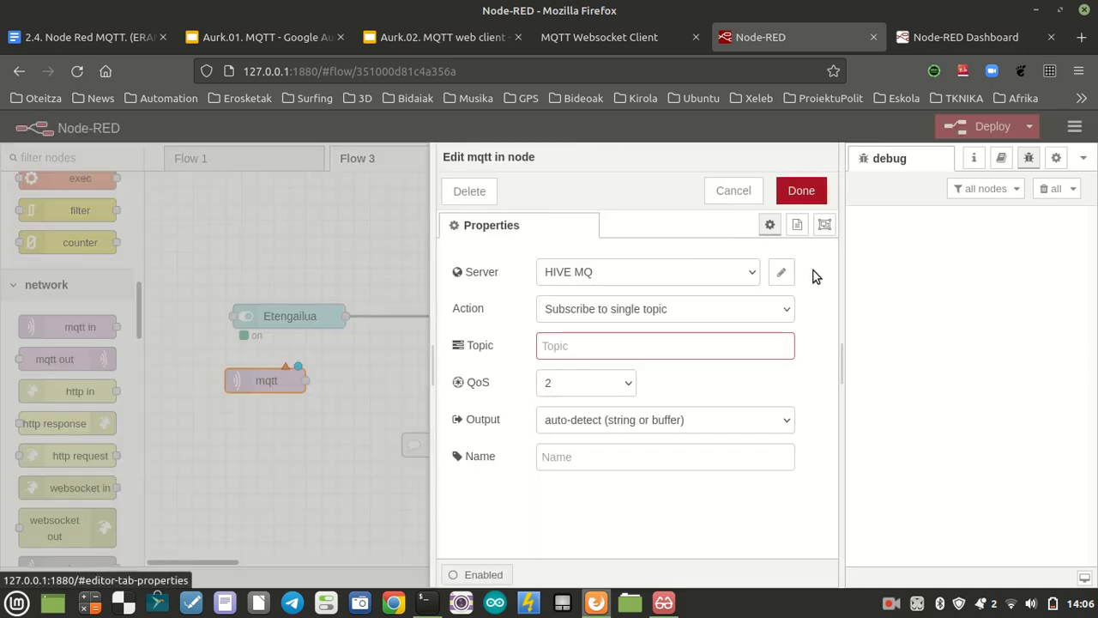
pyautogui.click(640, 344)
pyautogui.hotkey('ctrl', 'v')
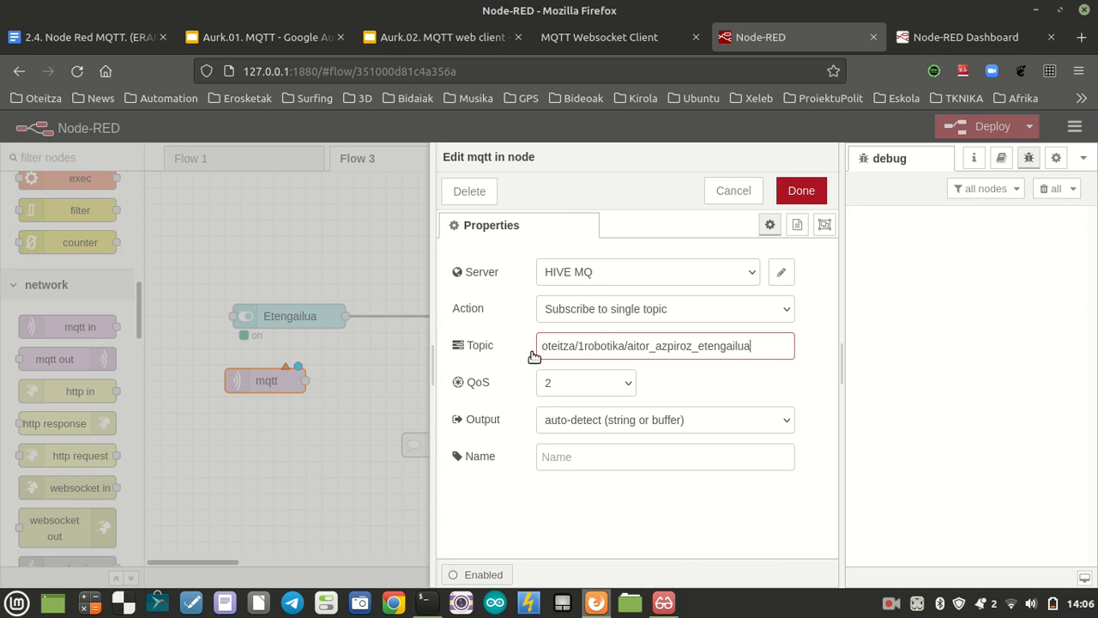
pyautogui.click(802, 191)
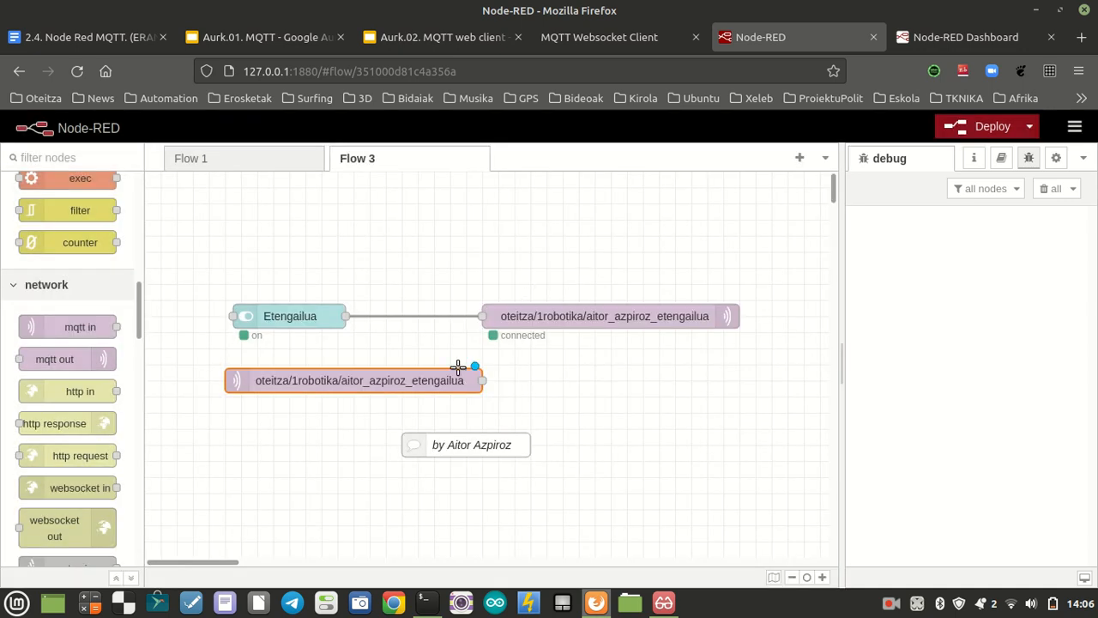
# Move the mqtt out node slightly farther from the Etengailua node and deploy the flow
pyautogui.moveTo(559, 318); pyautogui.dragTo(609, 319)
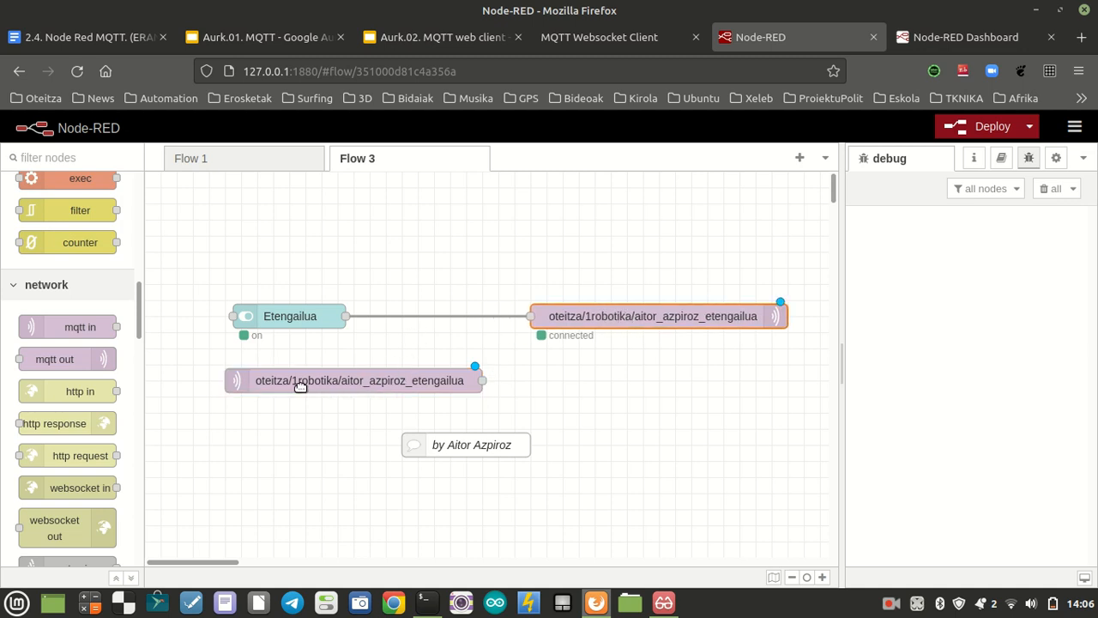
pyautogui.click(986, 126)
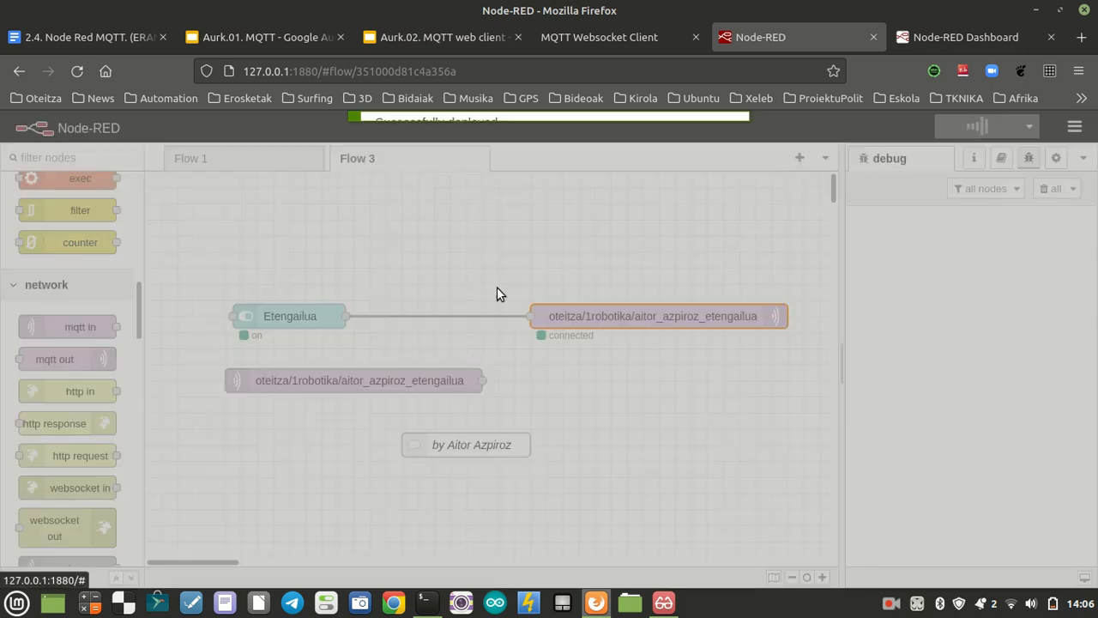
# Add a debug node wired to the mqtt in node's output and deploy the flow
pyautogui.scroll(10, 75, 358)
pyautogui.moveTo(52, 261); pyautogui.dragTo(482, 380)
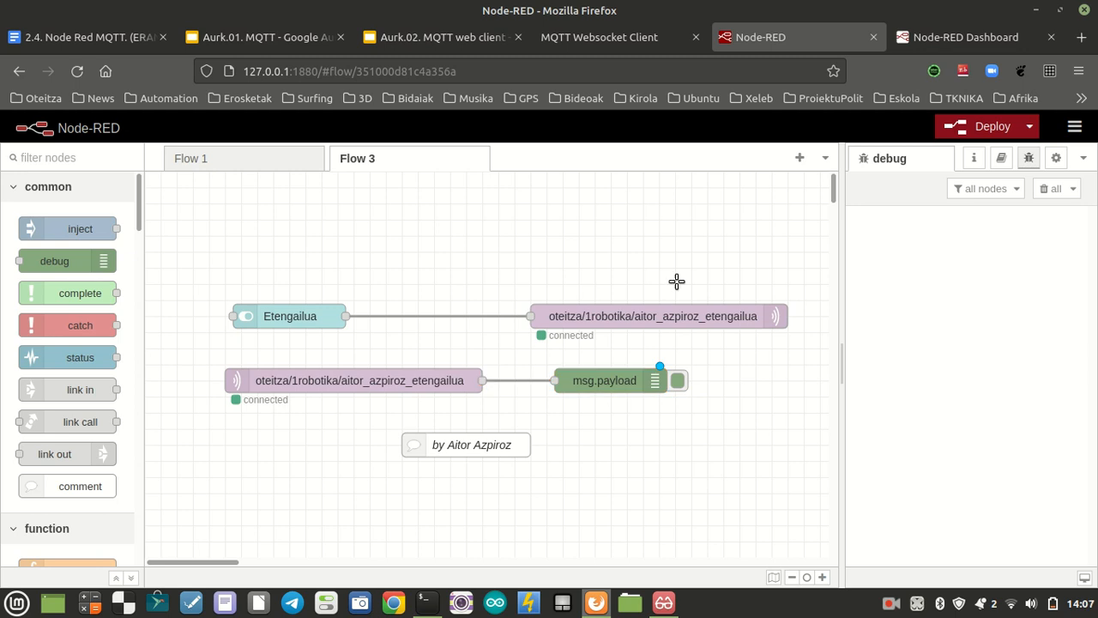
pyautogui.click(967, 136)
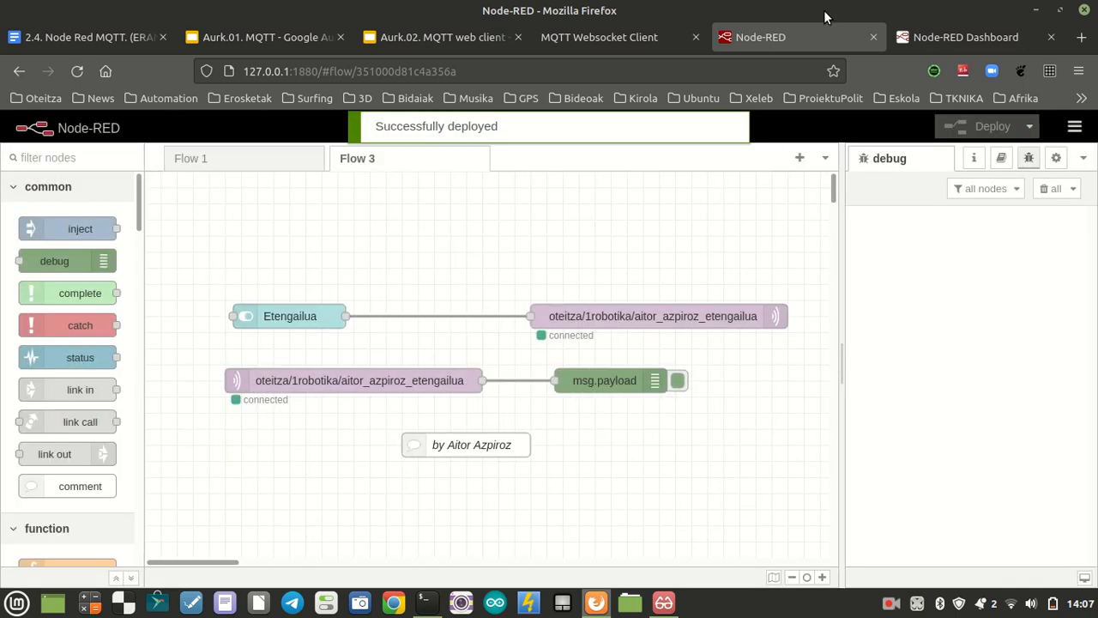
# Toggle the Etengailua switch four times on the dashboard and check the payloads received in the flow's debug output
pyautogui.click(940, 32)
pyautogui.click(648, 235)
pyautogui.click(648, 236)
pyautogui.click(648, 235)
pyautogui.click(648, 235)
pyautogui.click(744, 36)
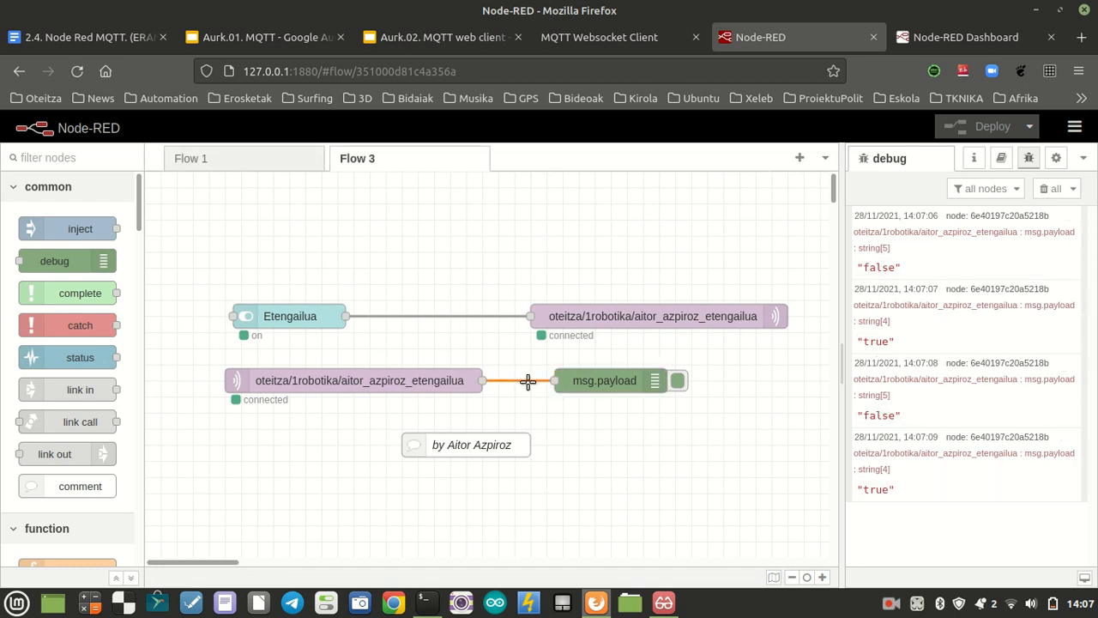
# Delete the msg.payload debug node and its wire from the mqtt in node
pyautogui.press('Delete')
pyautogui.click(574, 391)
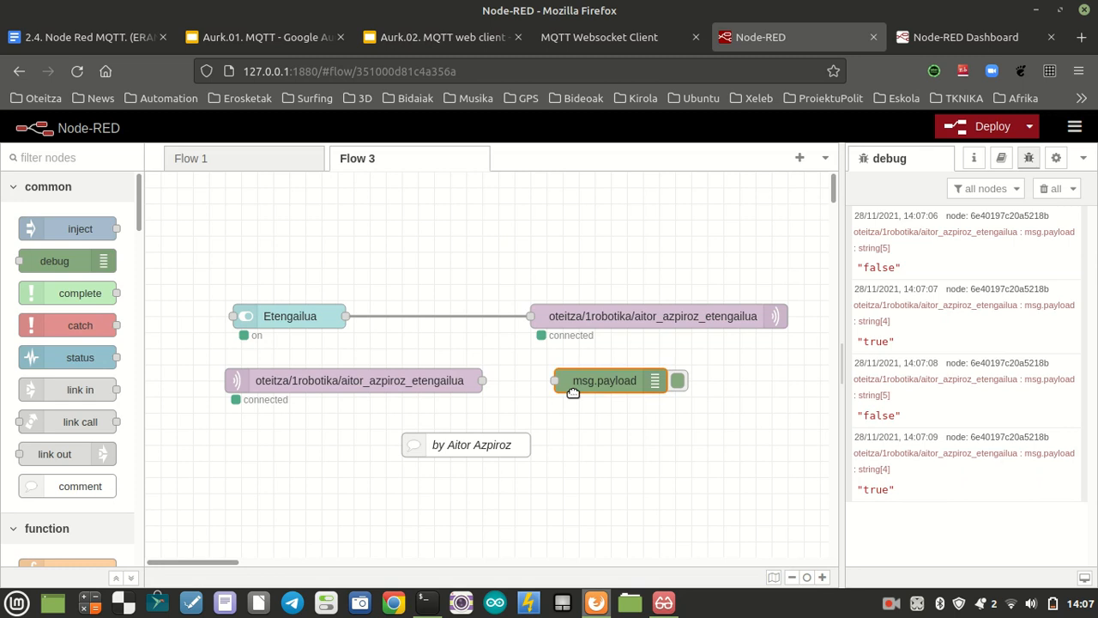
pyautogui.press('Delete')
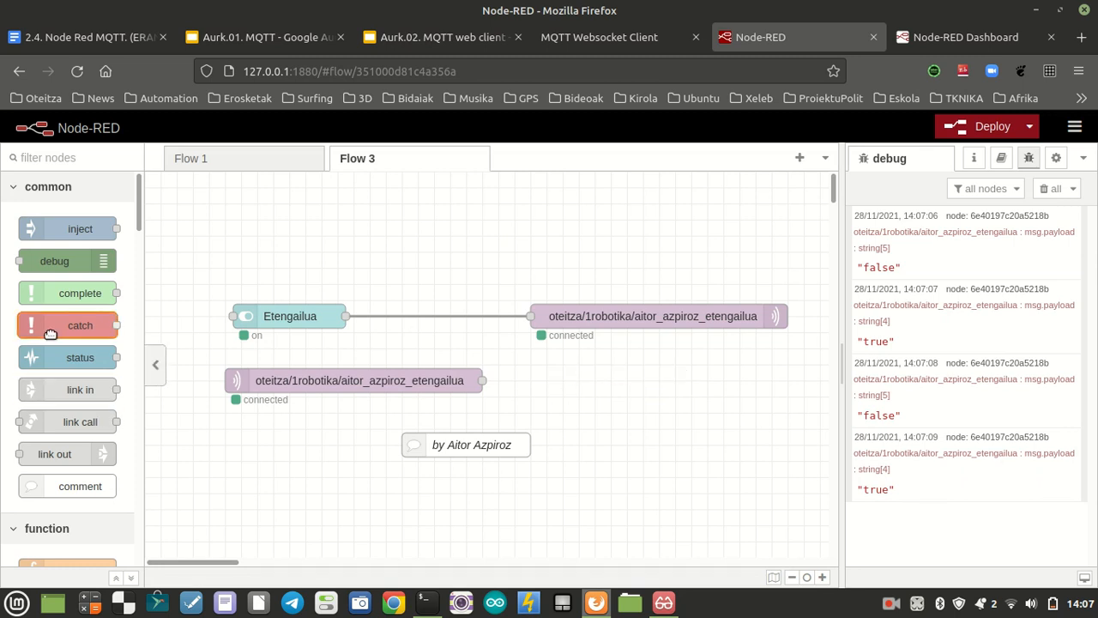
# Add a led node beside the mqtt in node and assign it to the [MQTT Ariketa] MQTT Ariketa group
pyautogui.scroll(-4, 52, 353)
pyautogui.scroll(-12, 52, 353)
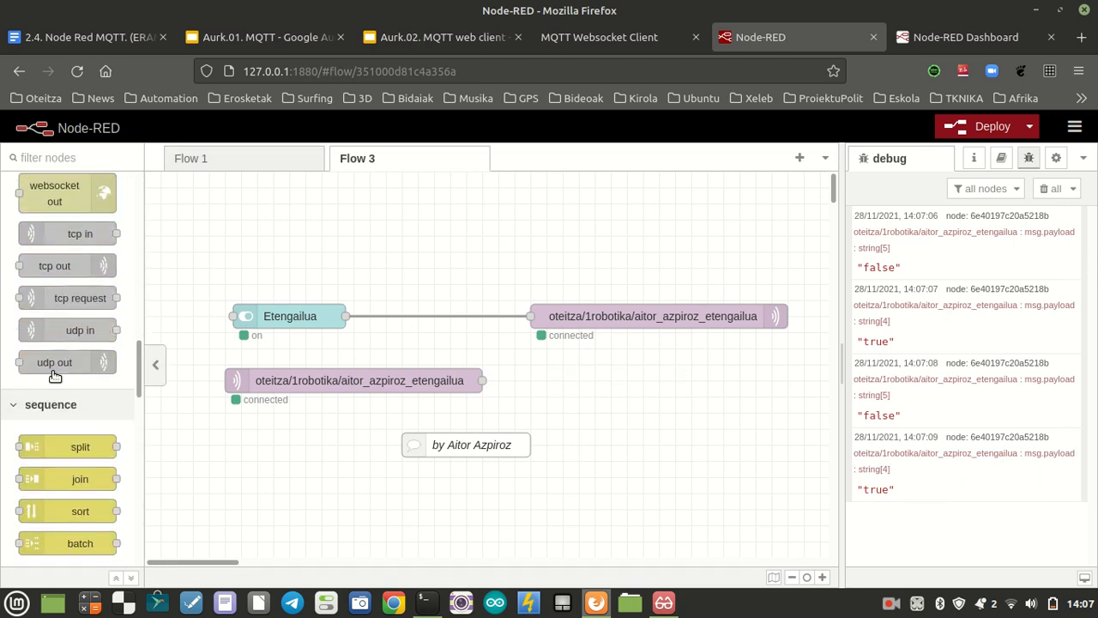
pyautogui.scroll(-5, 54, 379)
pyautogui.moveTo(78, 243); pyautogui.dragTo(626, 386)
pyautogui.doubleClick(606, 388)
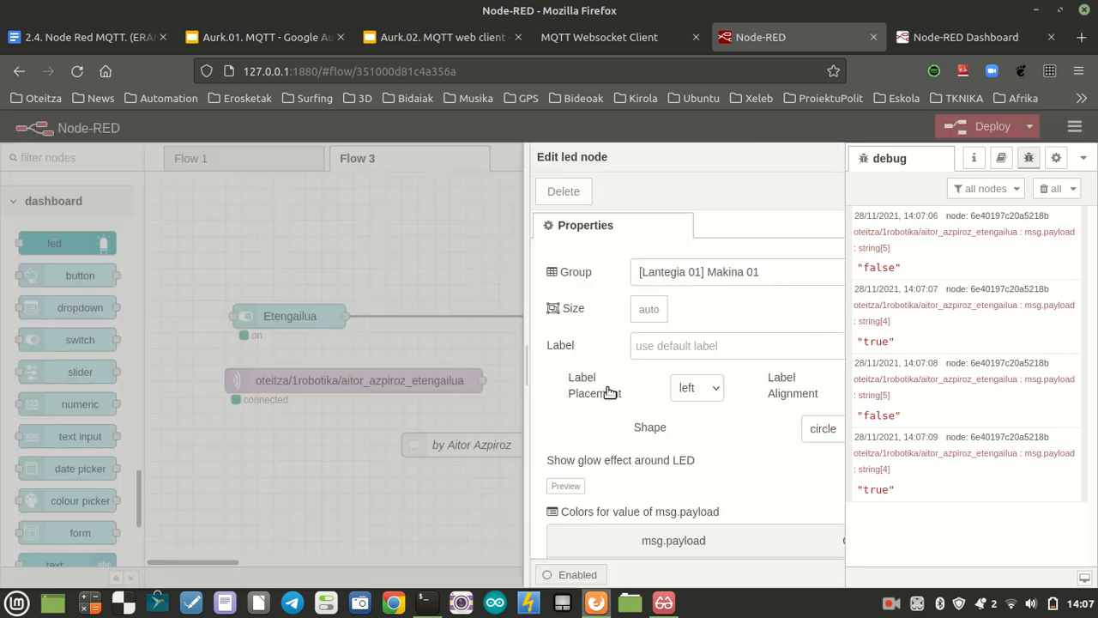
pyautogui.click(571, 273)
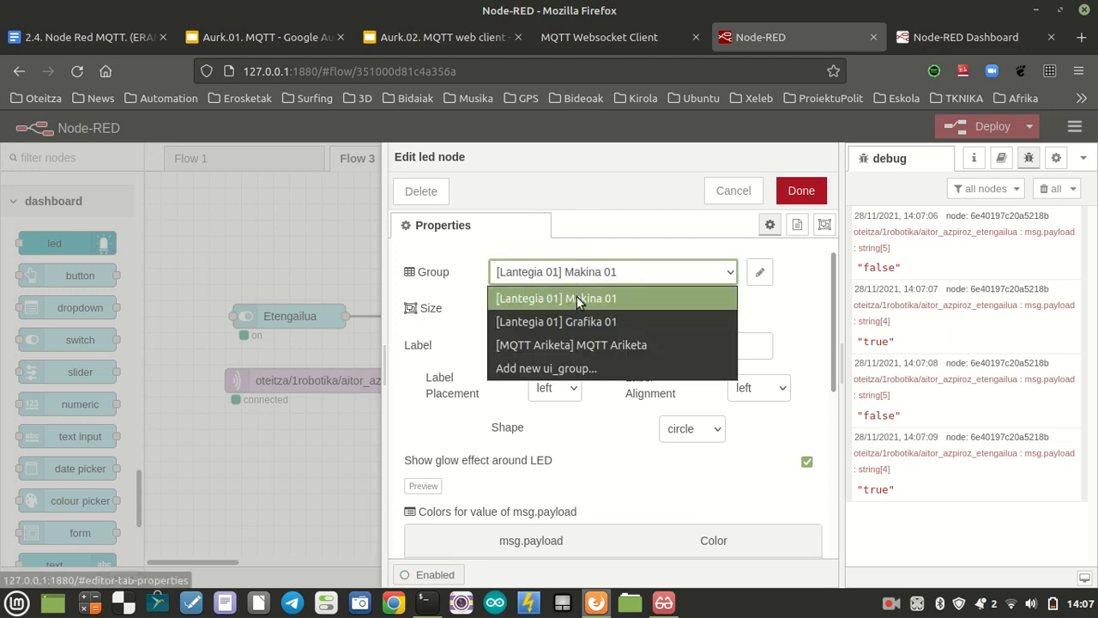
pyautogui.click(589, 345)
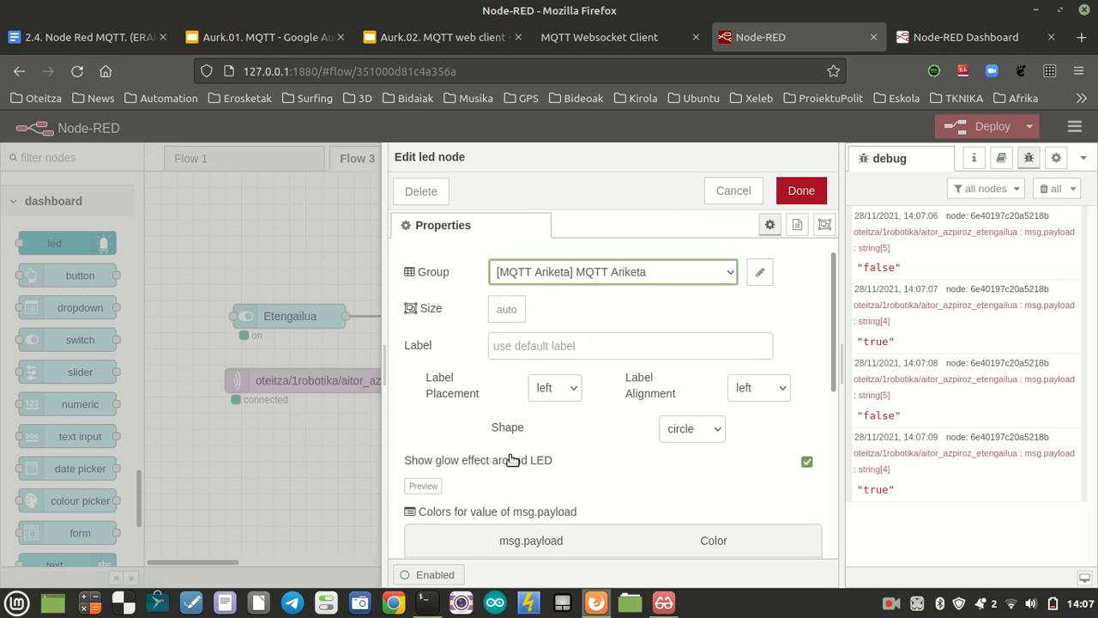
pyautogui.scroll(-3, 513, 459)
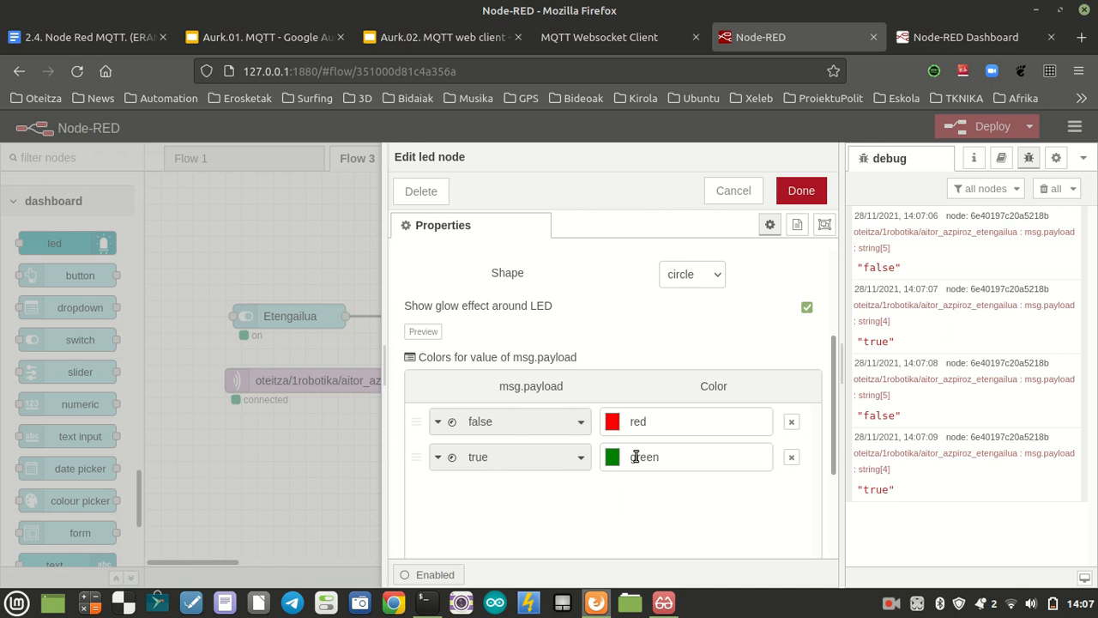
pyautogui.click(800, 191)
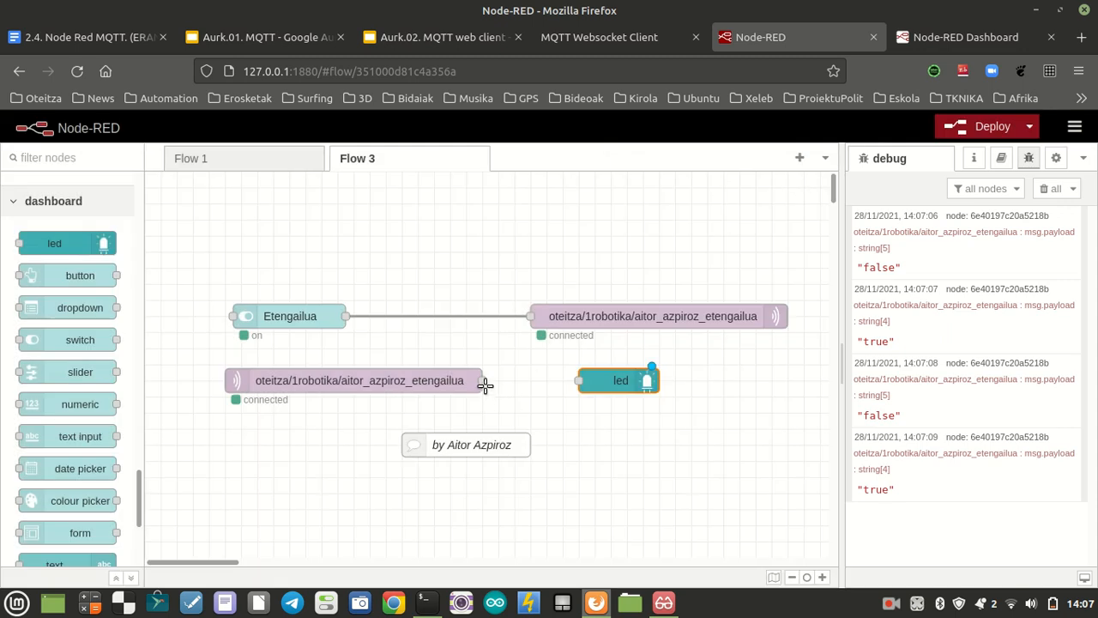
# Wire the mqtt in node's output to the led node and deploy the flow
pyautogui.moveTo(482, 381); pyautogui.dragTo(580, 381)
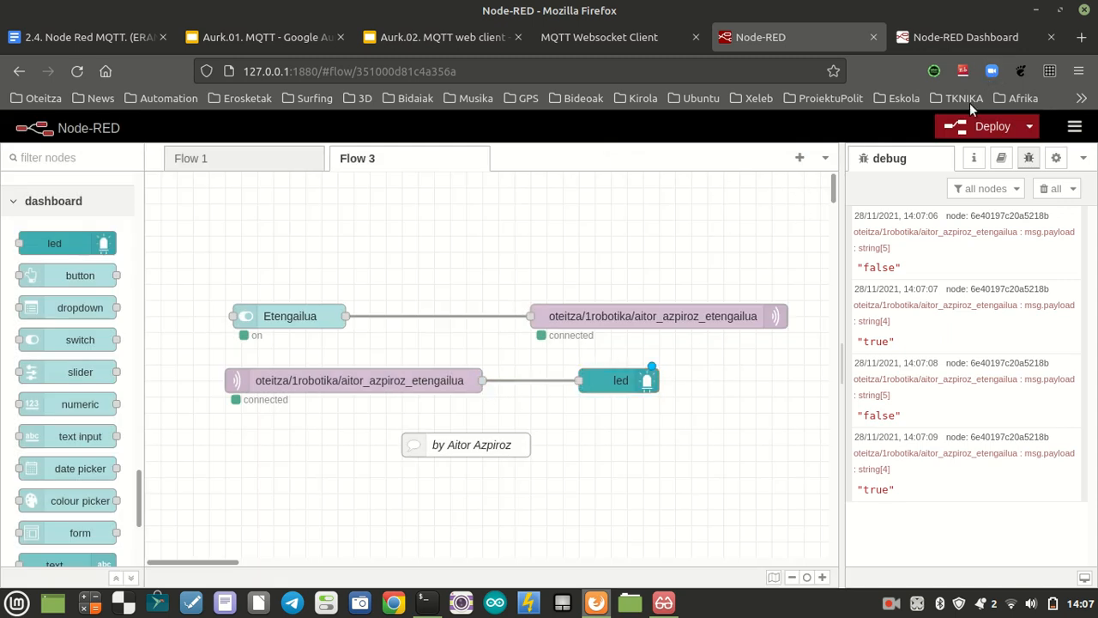
pyautogui.click(962, 129)
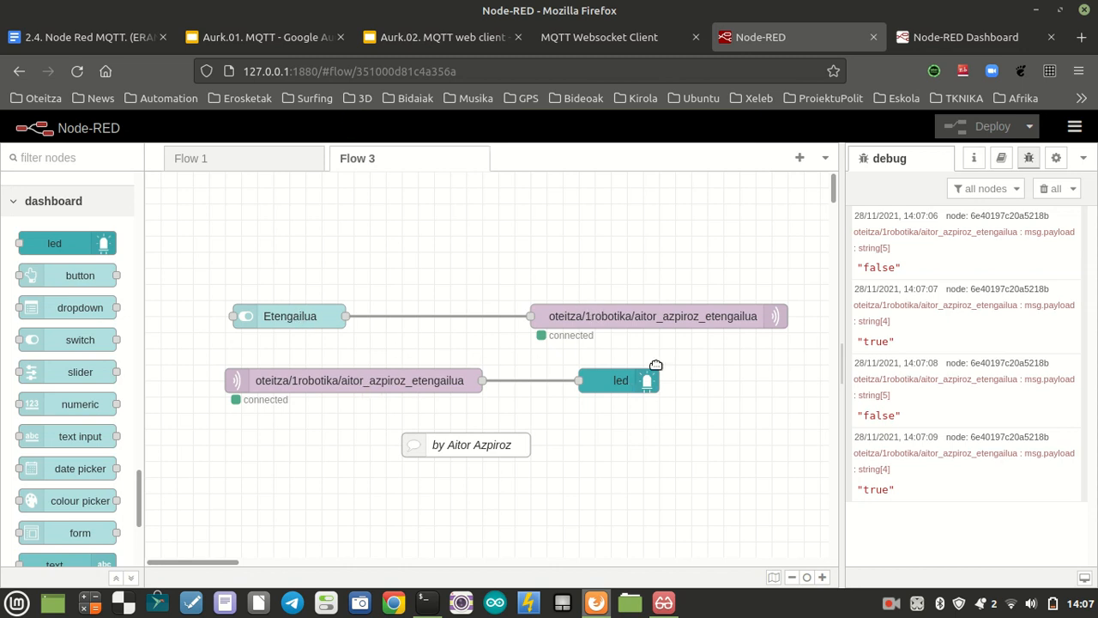
# Toggle the Etengailua switch three times on the dashboard to test whether the LED responds, and return to the flow
pyautogui.click(941, 37)
pyautogui.click(651, 273)
pyautogui.click(651, 274)
pyautogui.click(652, 274)
pyautogui.click(754, 36)
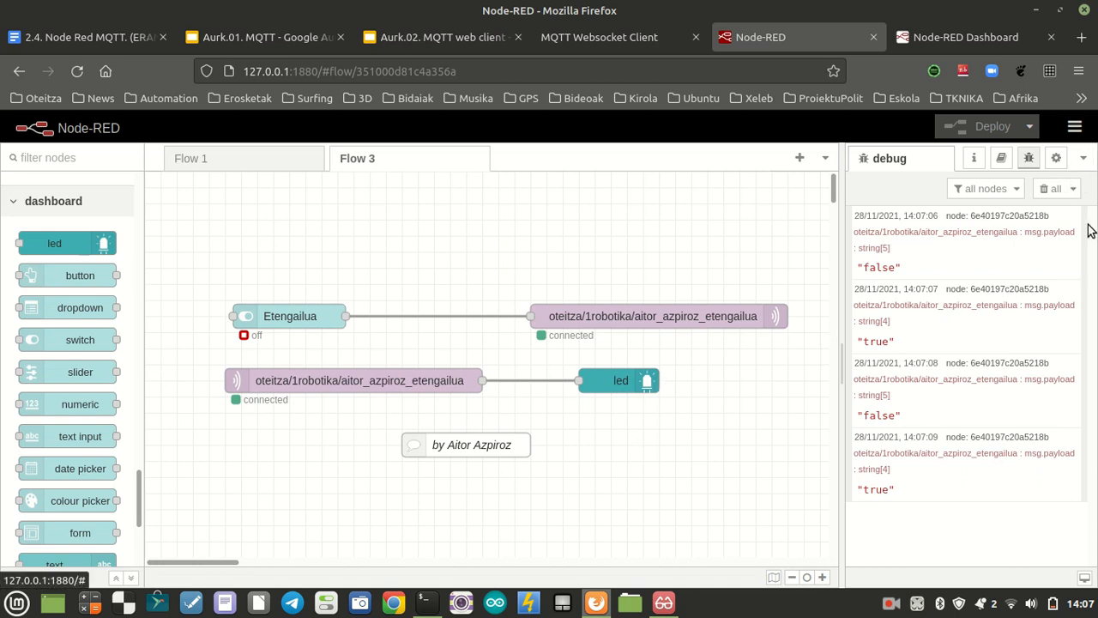
# Clear the debug messages and deploy a new debug node below the led node, wired to the mqtt in node's output
pyautogui.click(1049, 190)
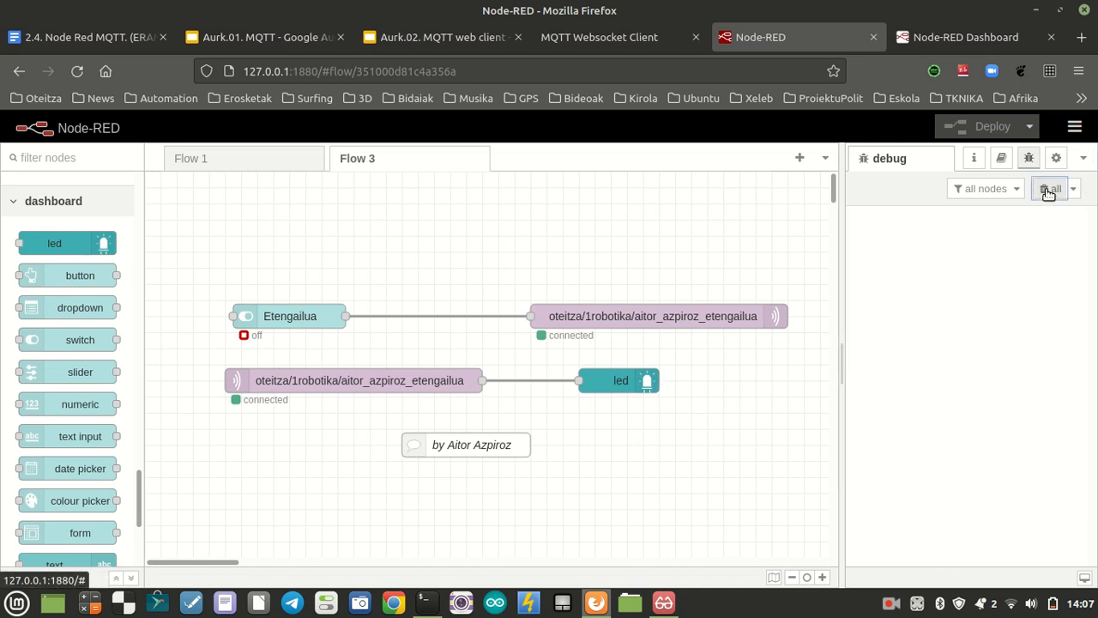
pyautogui.scroll(10, 80, 283)
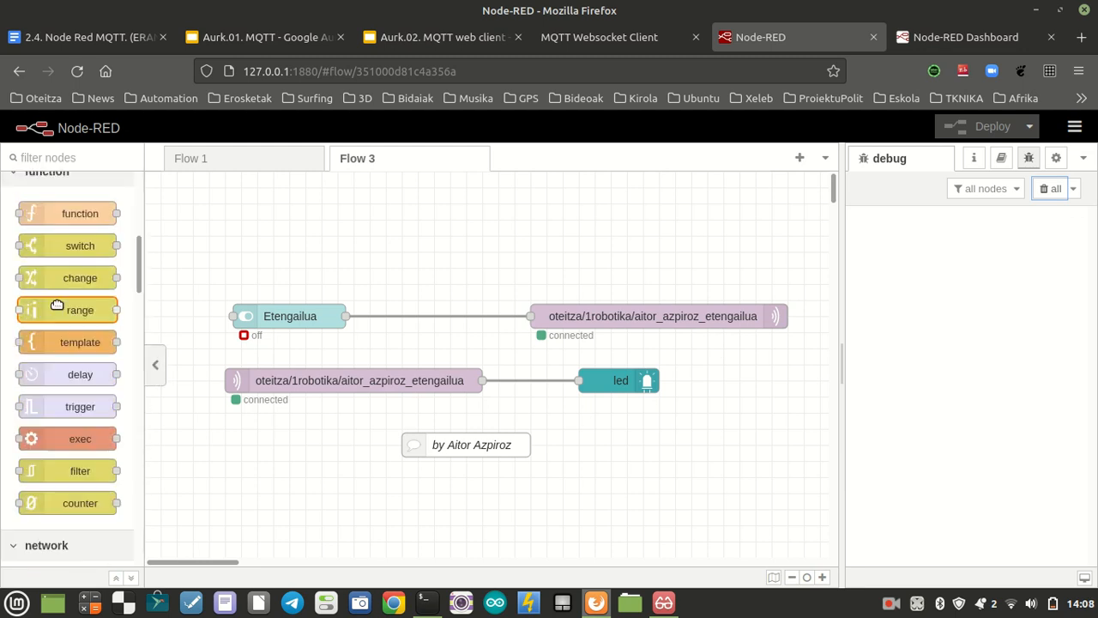
pyautogui.scroll(3, 56, 305)
pyautogui.moveTo(51, 260); pyautogui.dragTo(482, 380)
pyautogui.click(959, 129)
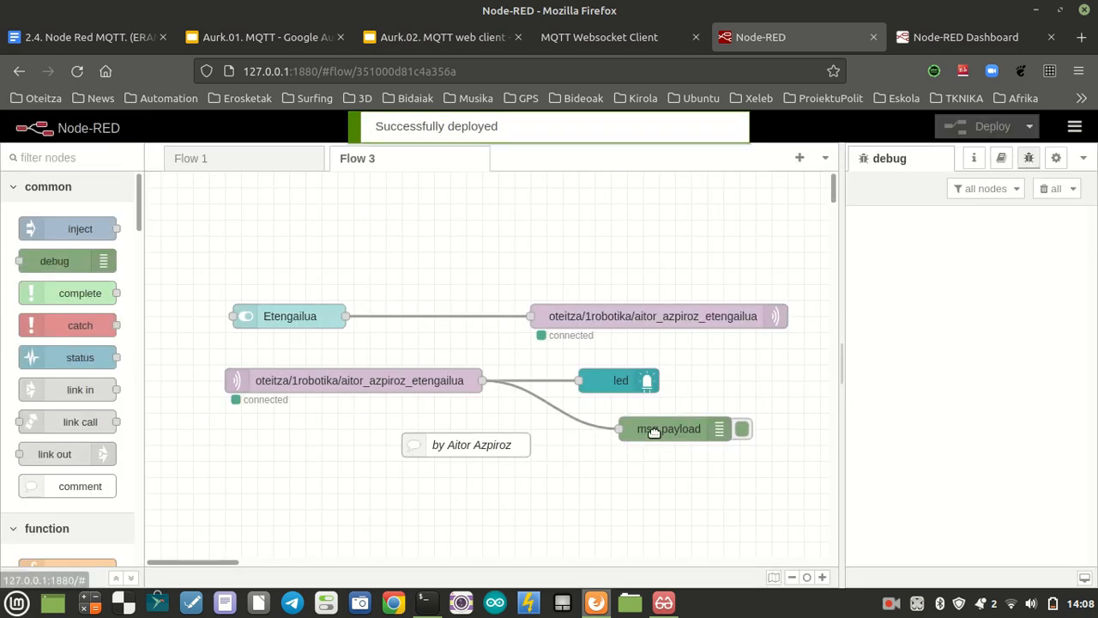
# Move the led node slightly farther from the mqtt in node and deploy the flow
pyautogui.moveTo(600, 383); pyautogui.dragTo(652, 389)
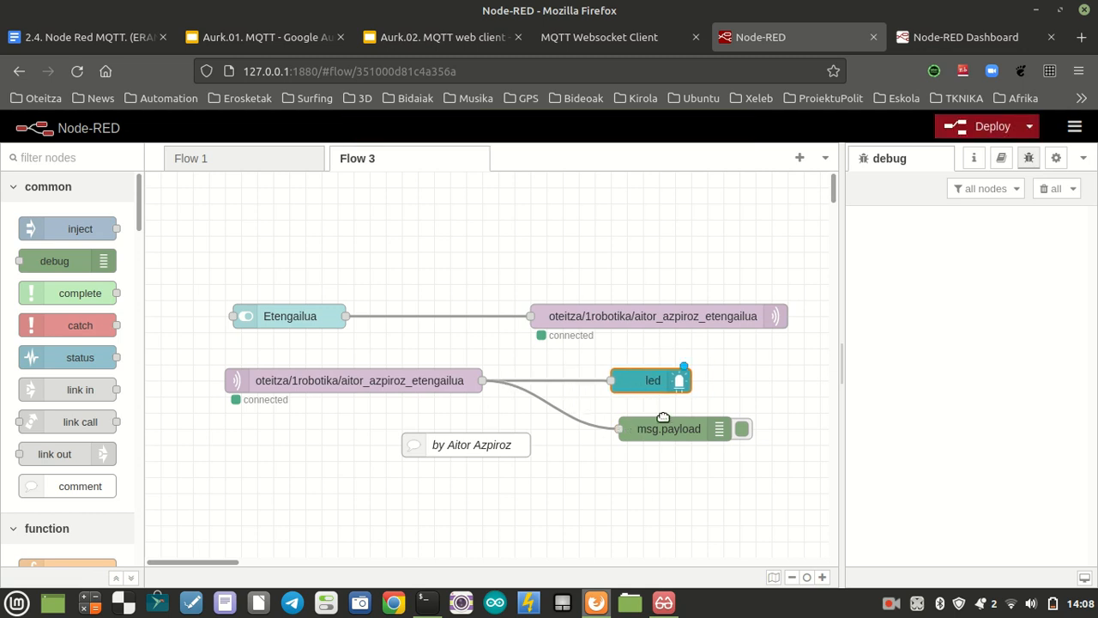
pyautogui.click(962, 126)
# Switch Etengailua on and off on the dashboard and inspect the data type of the payloads in the debug output
pyautogui.click(966, 37)
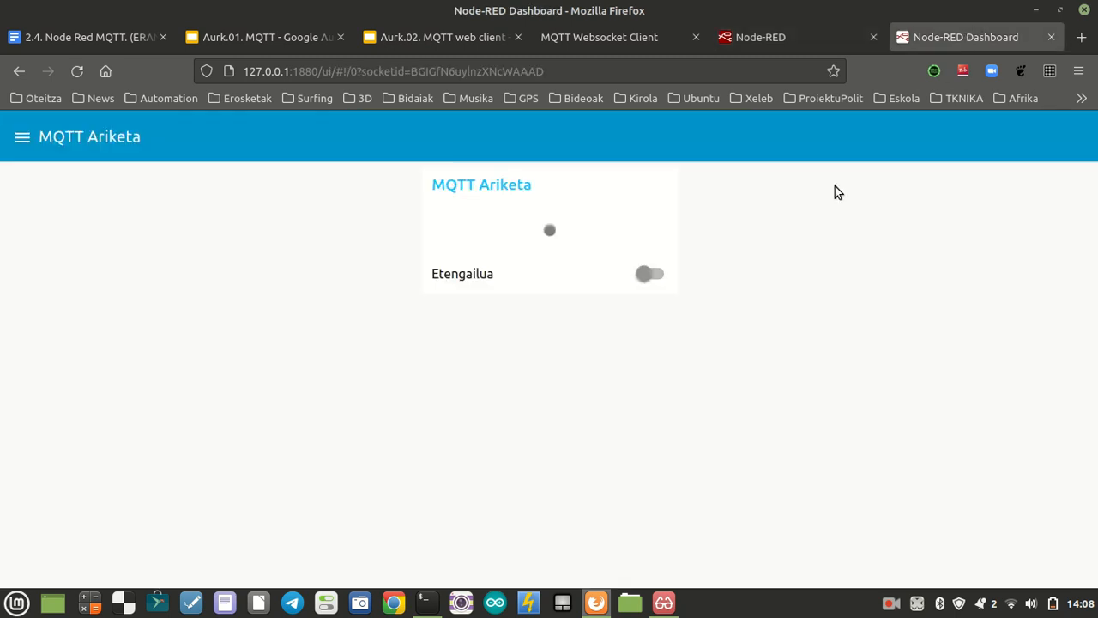
pyautogui.click(651, 275)
pyautogui.click(651, 274)
pyautogui.click(762, 38)
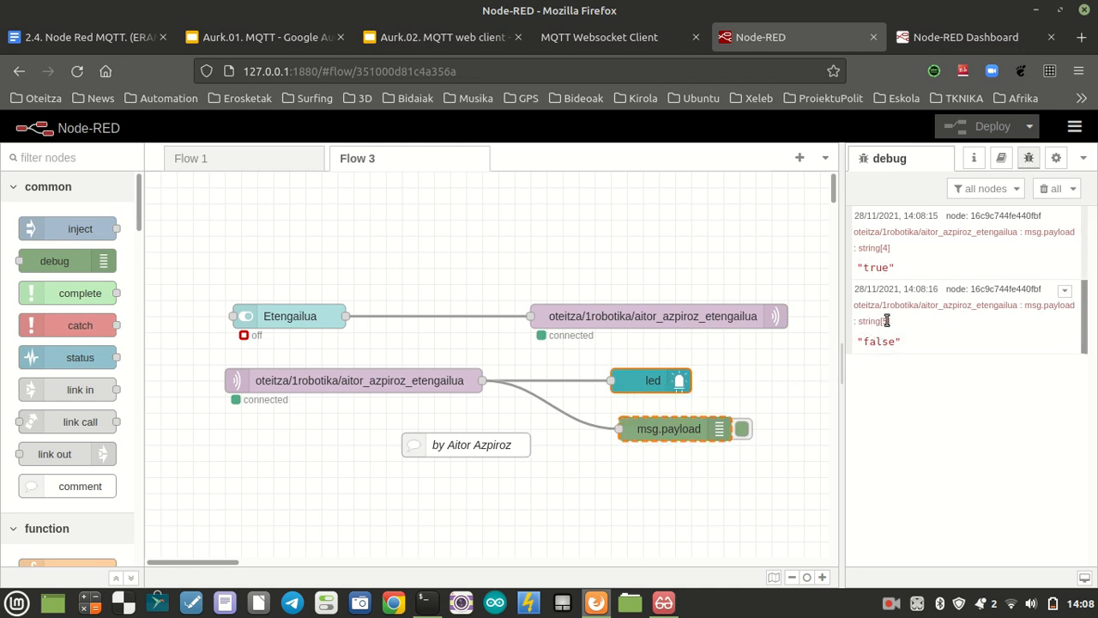
# Change the led node's payload values to the strings false for red and true for green, and deploy the flow
pyautogui.doubleClick(653, 380)
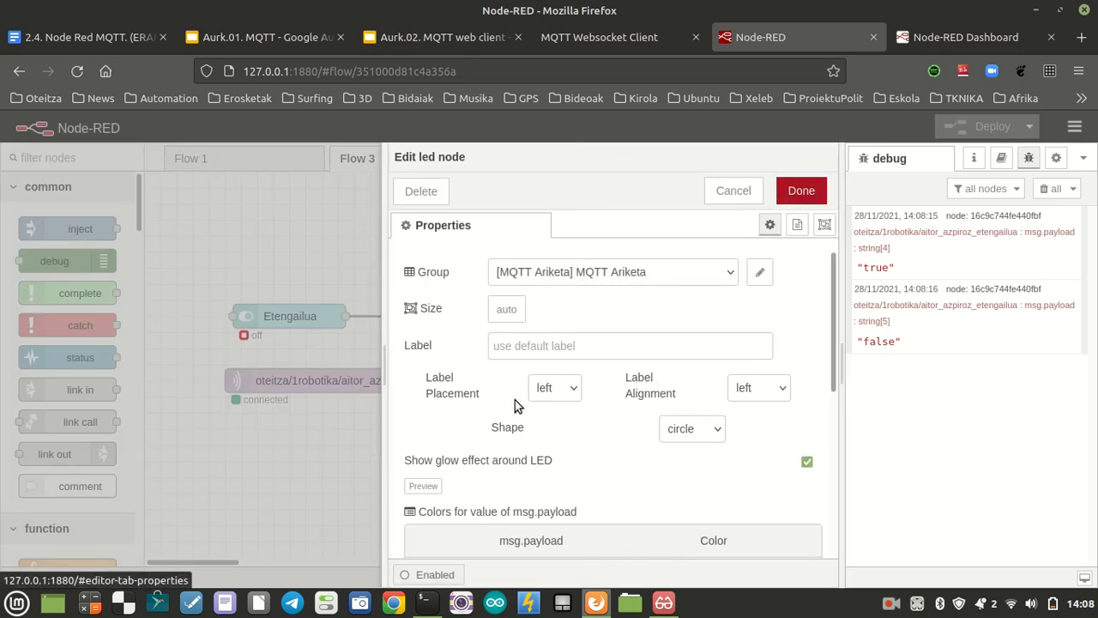
pyautogui.scroll(-5, 516, 412)
pyautogui.scroll(2, 507, 400)
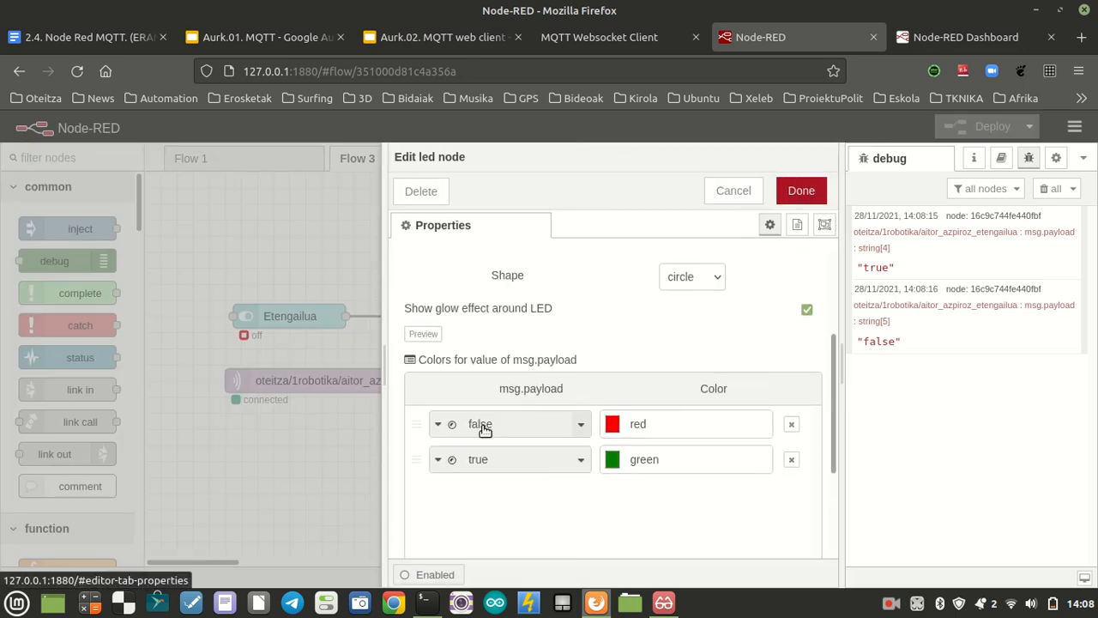
pyautogui.click(448, 424)
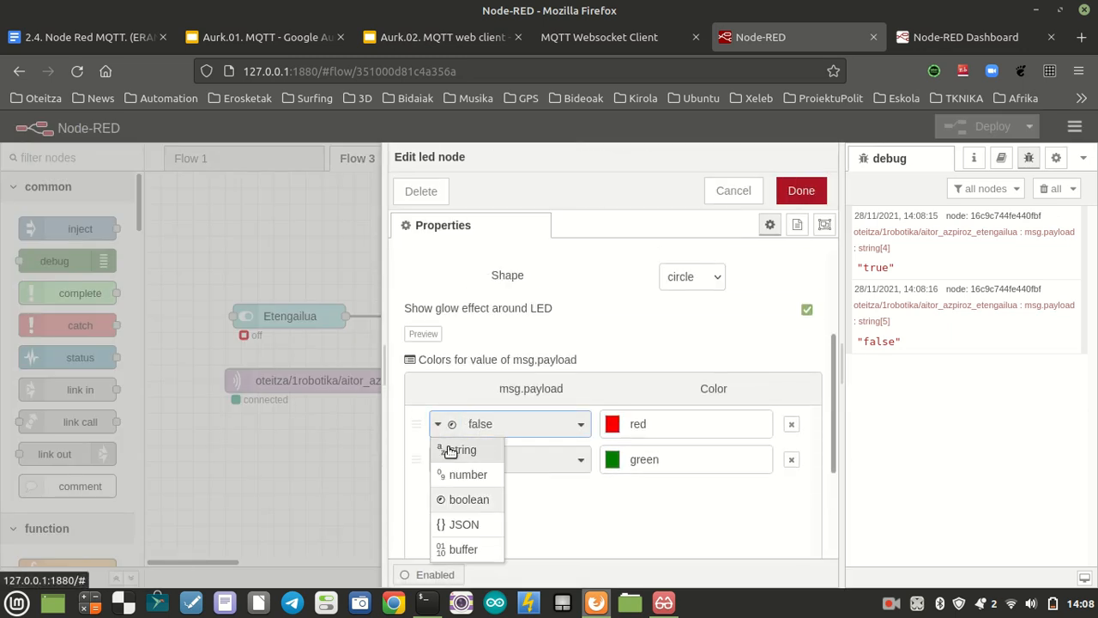
pyautogui.click(450, 450)
pyautogui.click(442, 461)
pyautogui.click(451, 478)
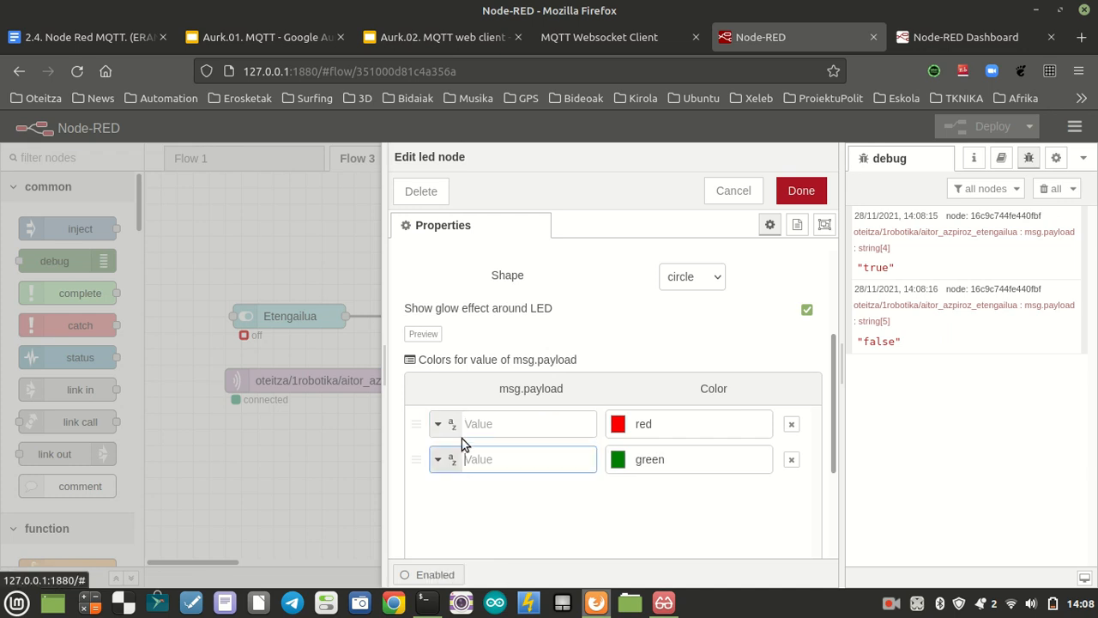
pyautogui.click(462, 436)
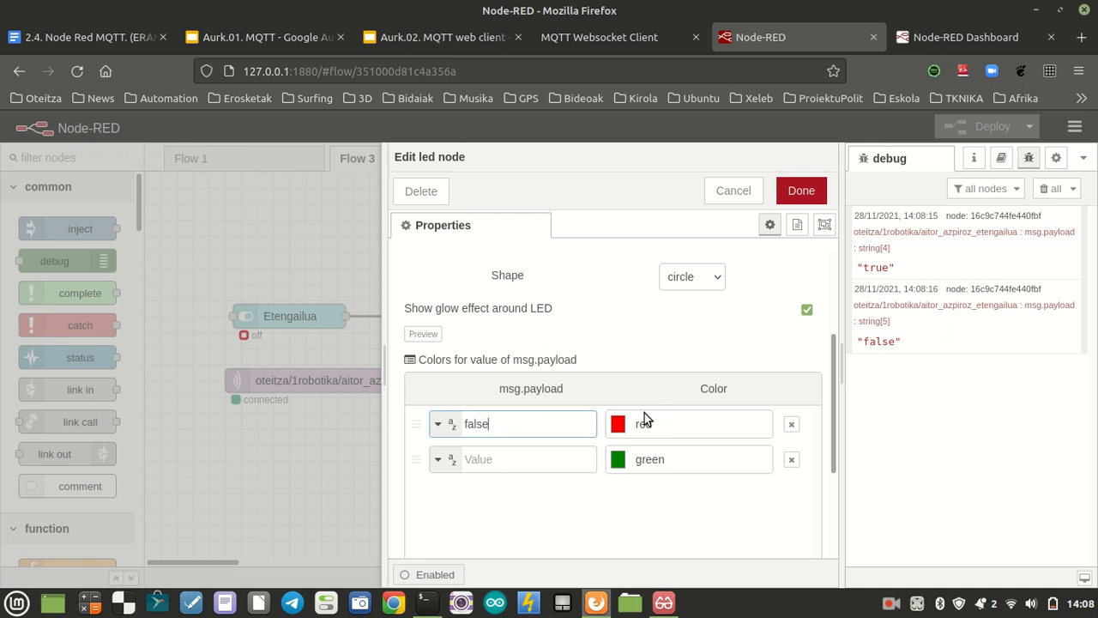
pyautogui.click(510, 459)
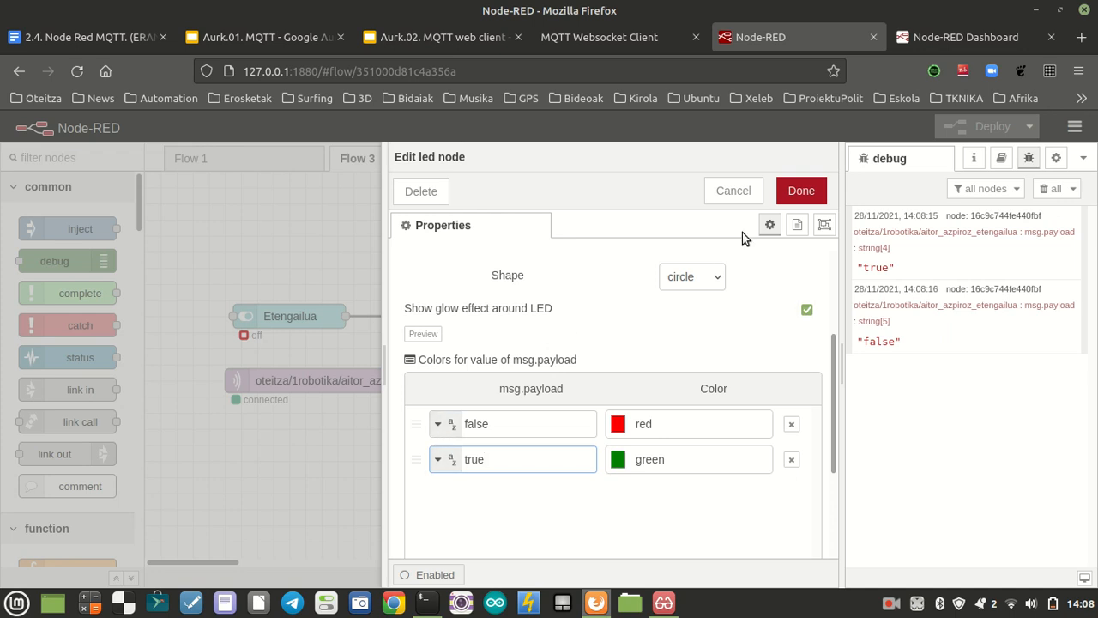
pyautogui.click(801, 191)
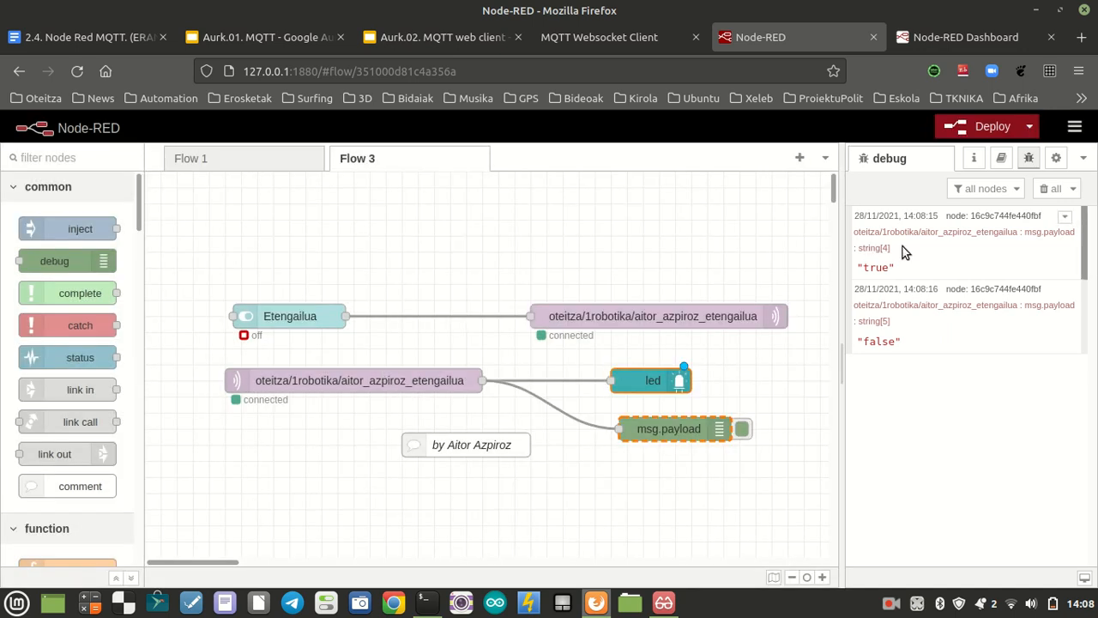
pyautogui.click(965, 132)
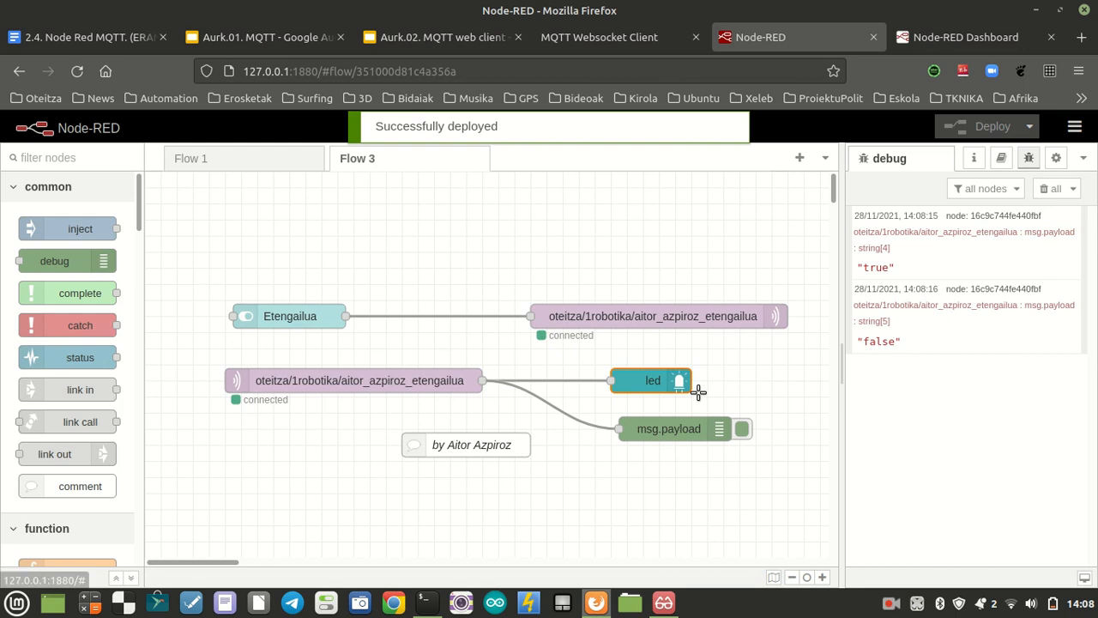
# Clear the debug messages and toggle the Etengailua switch repeatedly to check the dashboard LED's colours and the debug output
pyautogui.click(1049, 188)
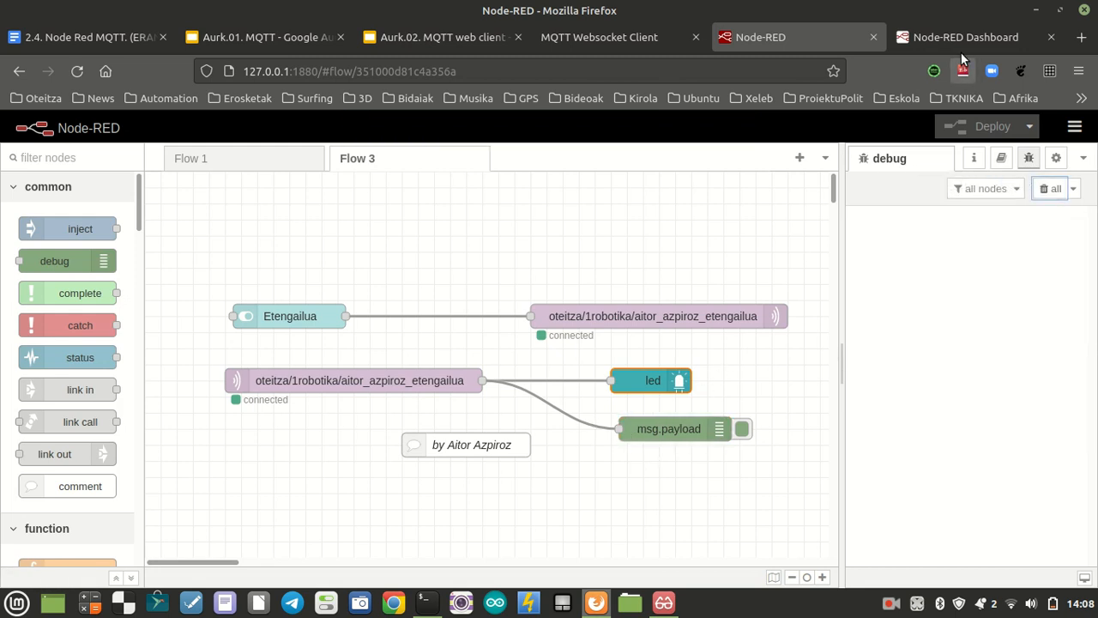
pyautogui.click(961, 37)
pyautogui.click(650, 274)
pyautogui.click(651, 274)
pyautogui.click(651, 275)
pyautogui.click(652, 275)
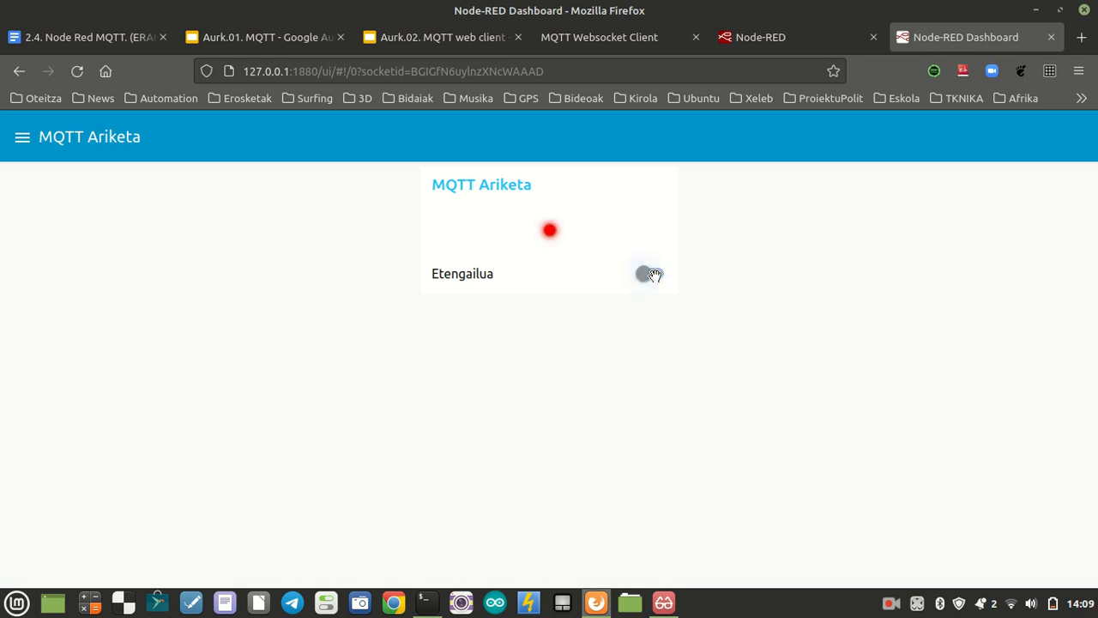
pyautogui.click(650, 274)
pyautogui.click(651, 274)
pyautogui.click(652, 274)
pyautogui.click(650, 274)
pyautogui.click(651, 275)
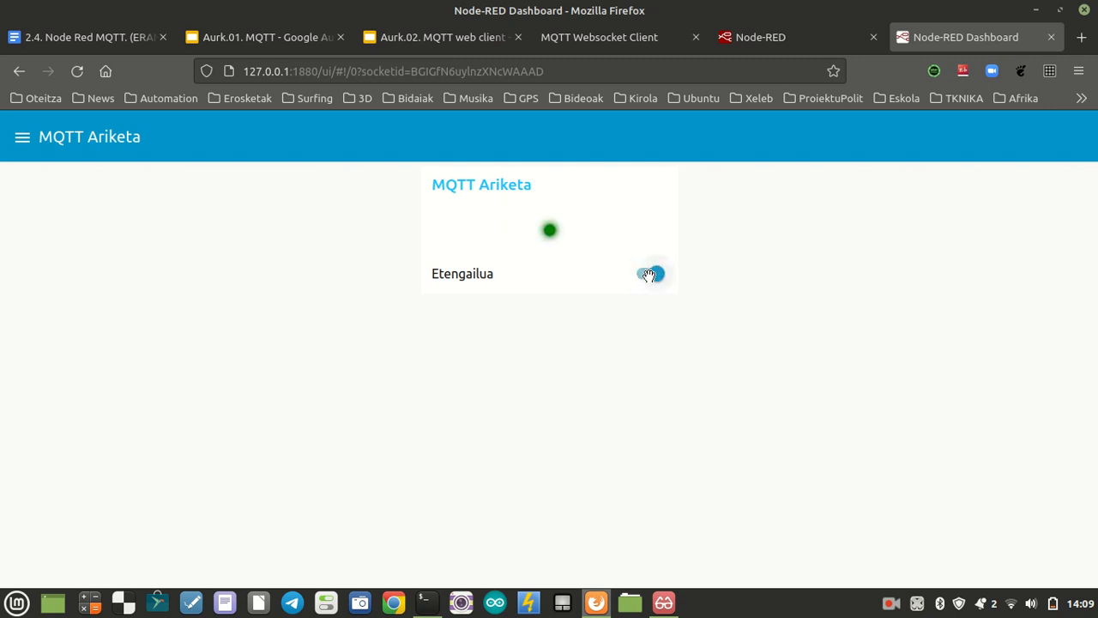
pyautogui.click(759, 36)
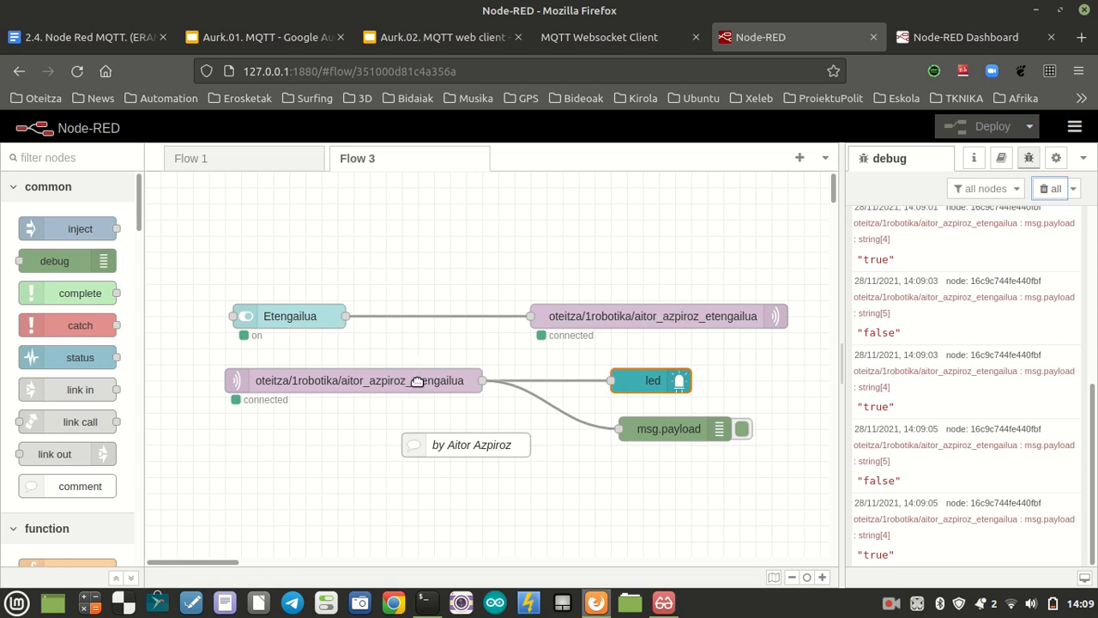
# Delete the debug node and its wire from the mqtt in node, deploy the flow and clear the debug messages
pyautogui.click(571, 419)
pyautogui.press('Delete')
pyautogui.click(677, 431)
pyautogui.press('Delete')
pyautogui.click(996, 129)
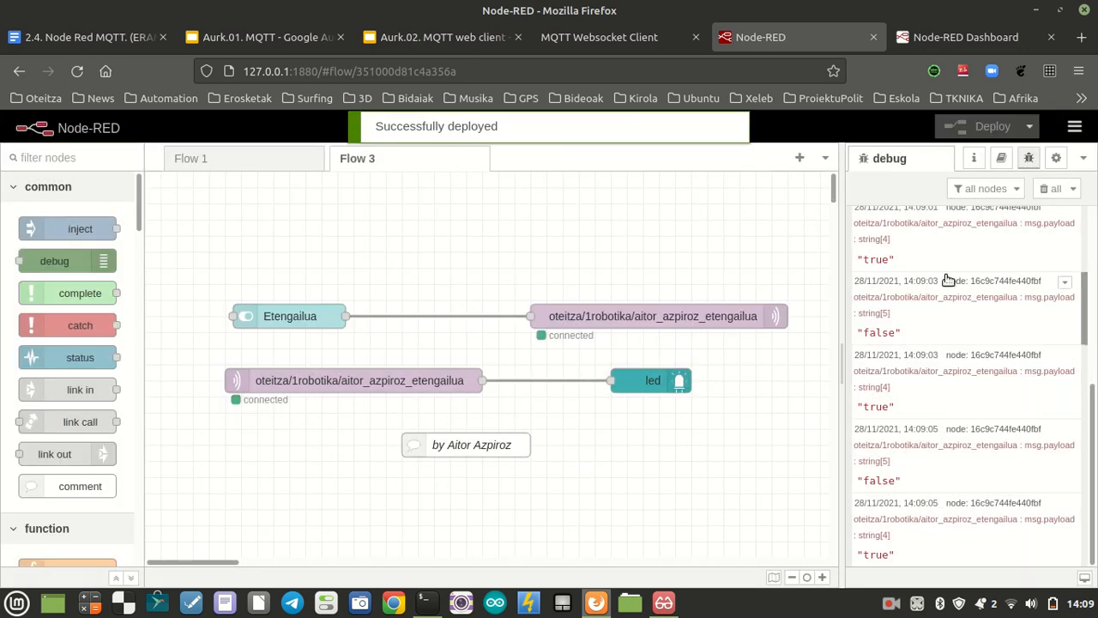
pyautogui.click(1049, 189)
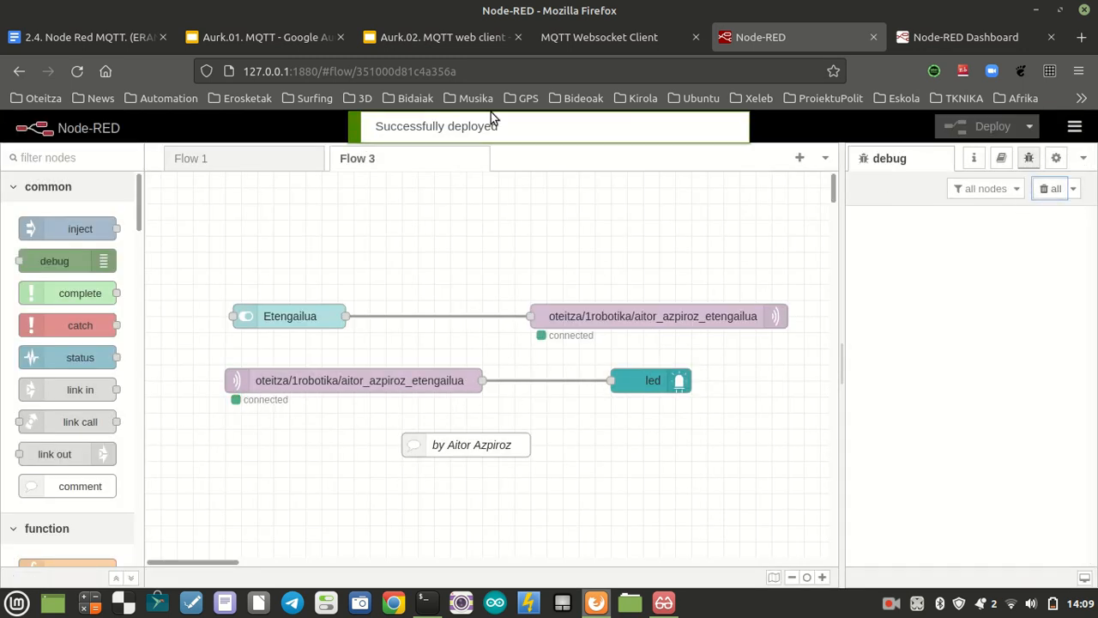
# Switch to the Aurk.01. MQTT presentation and start its slideshow at slide 27, OPC UA vs MQTT
pyautogui.click(287, 35)
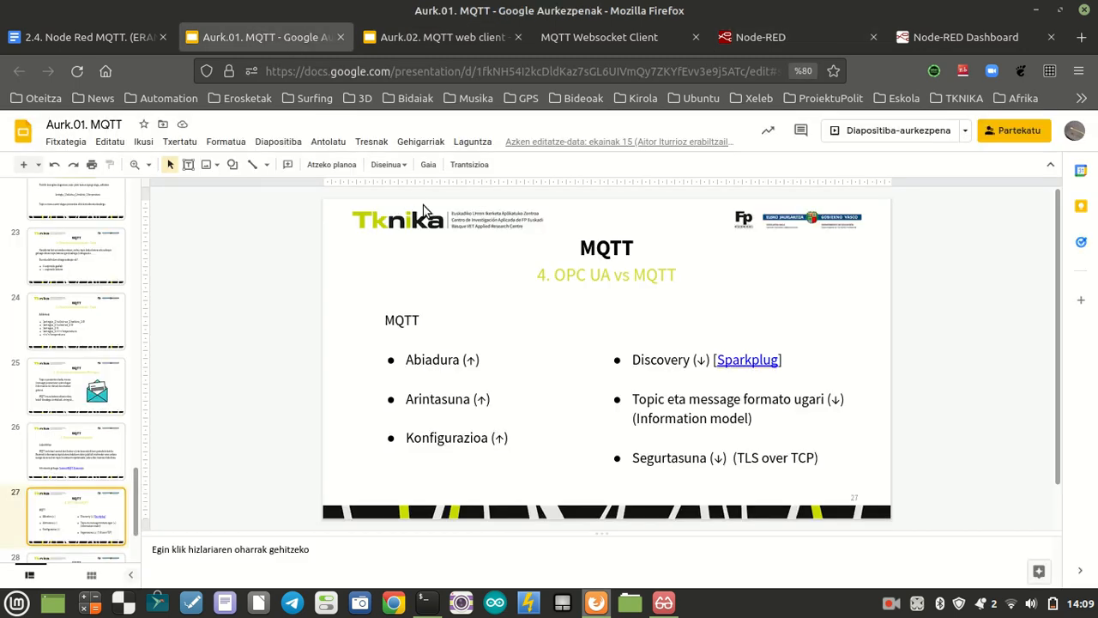
pyautogui.click(420, 37)
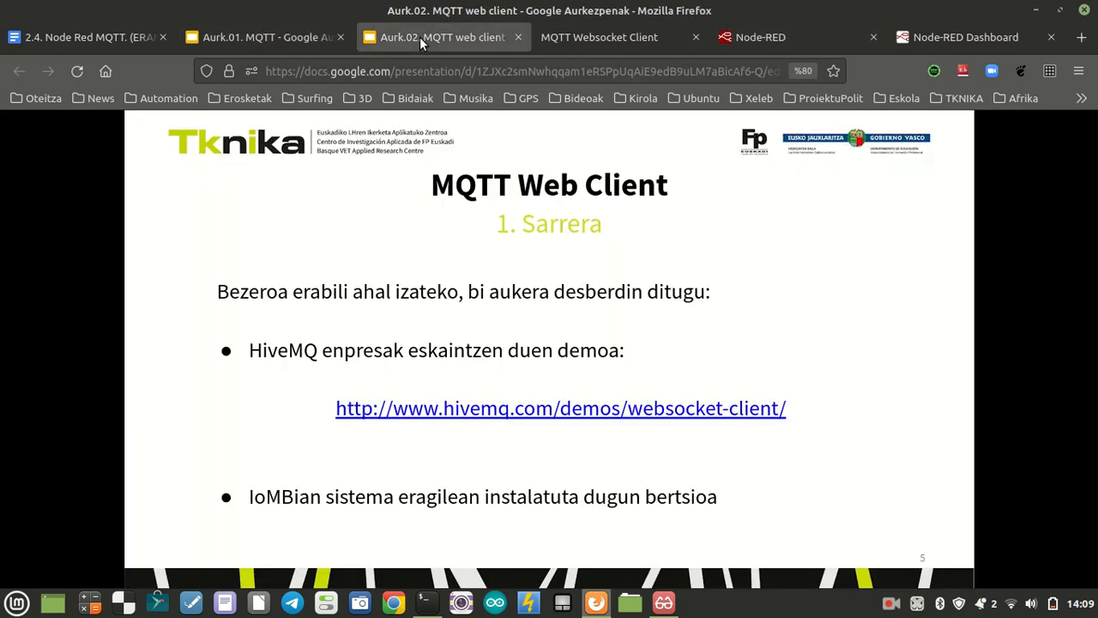
pyautogui.click(281, 38)
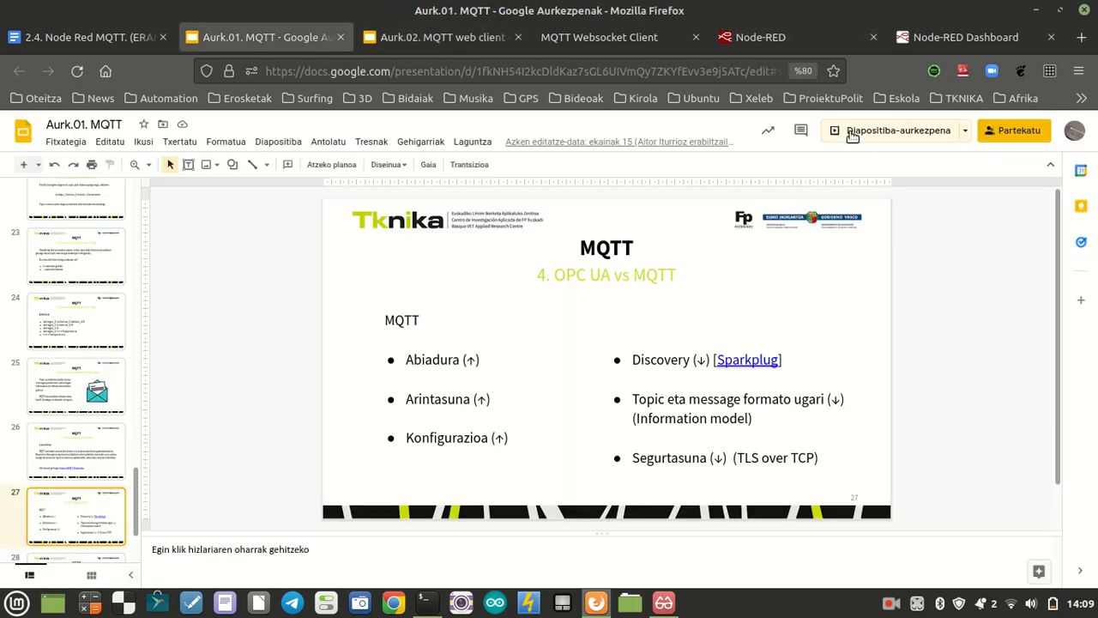
pyautogui.click(892, 130)
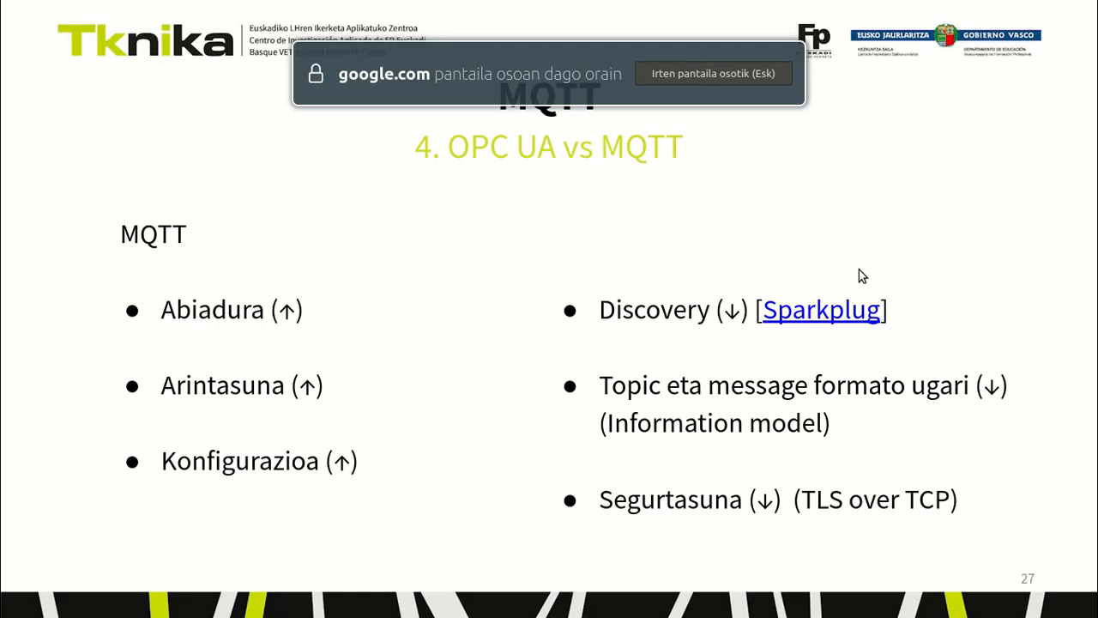